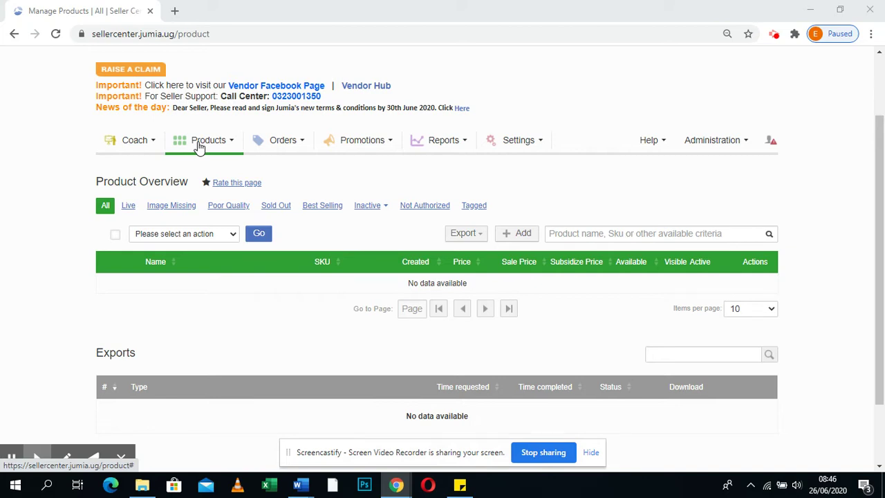
Start a new product listing and browse into the Fashion category.
left_click(199, 145)
left_click(208, 196)
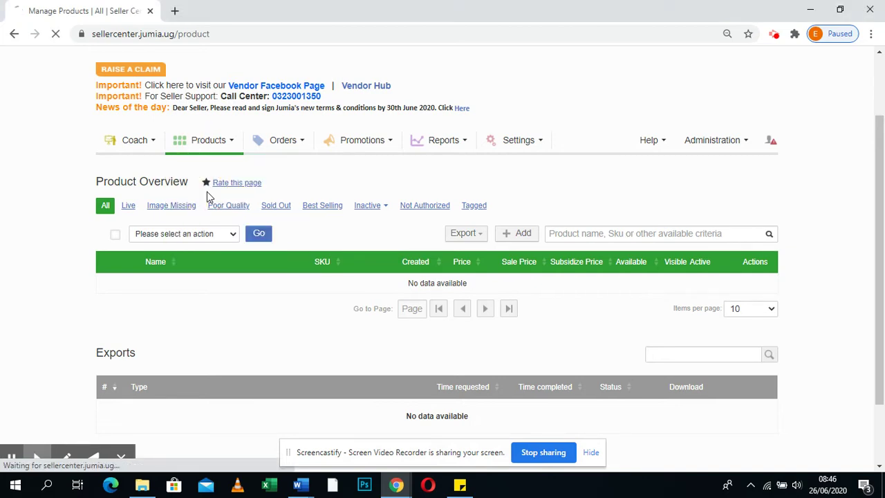
scroll(173, 318, "down", 1)
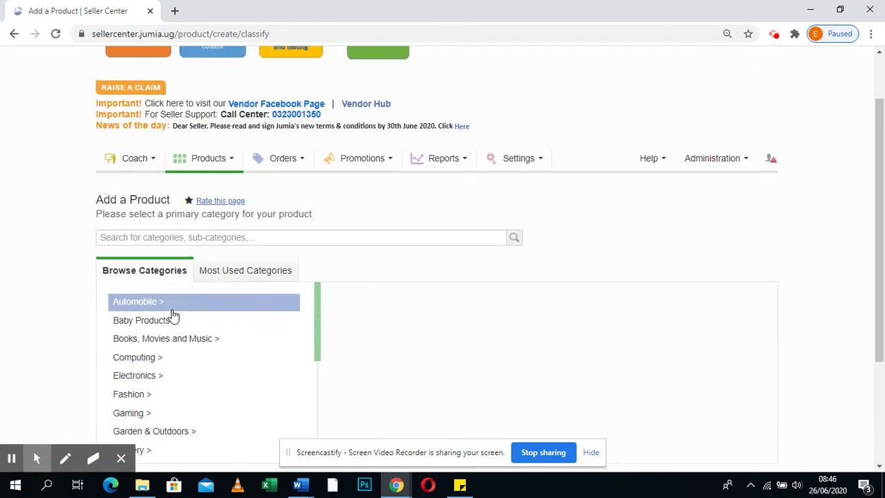
scroll(221, 321, "down", 1)
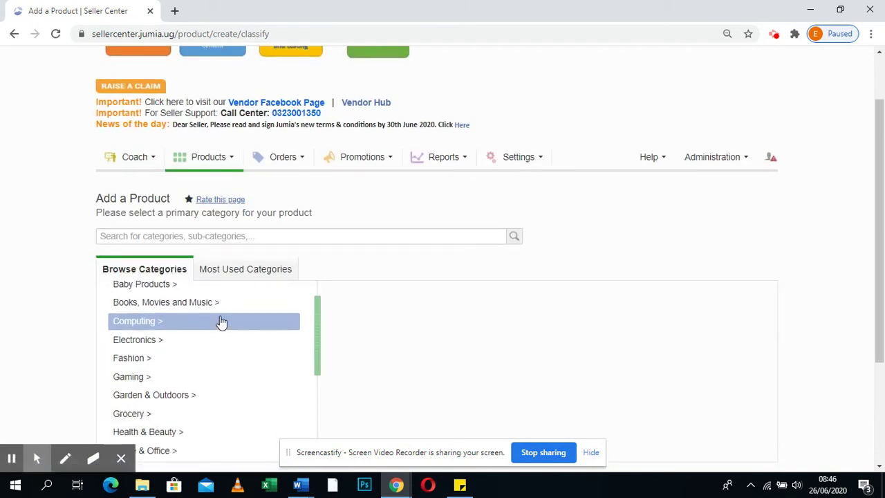
left_click(146, 355)
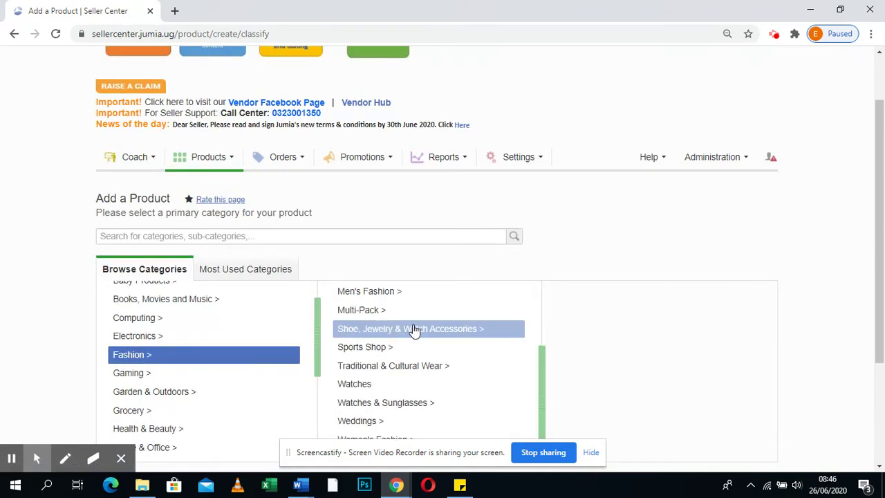
scroll(413, 330, "down", 1)
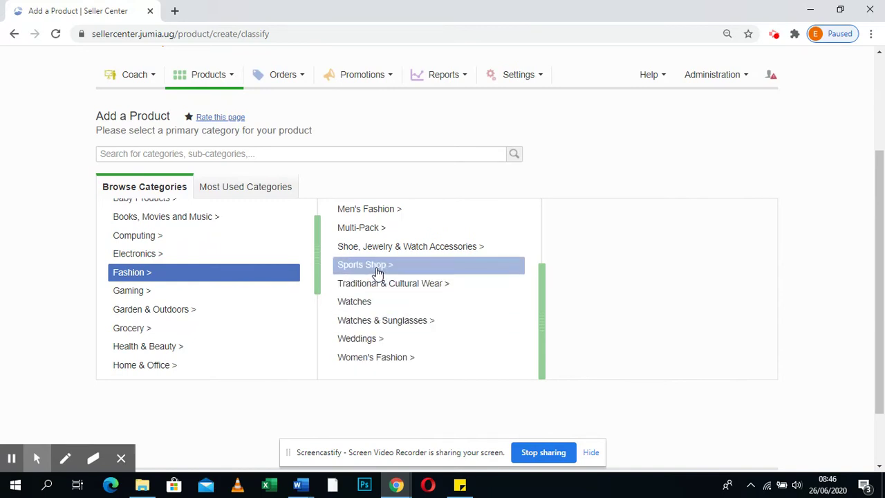
scroll(385, 304, "up", 2)
Drill into Women's Fashion > Clothing and confirm Skirts as the category.
left_click(384, 297)
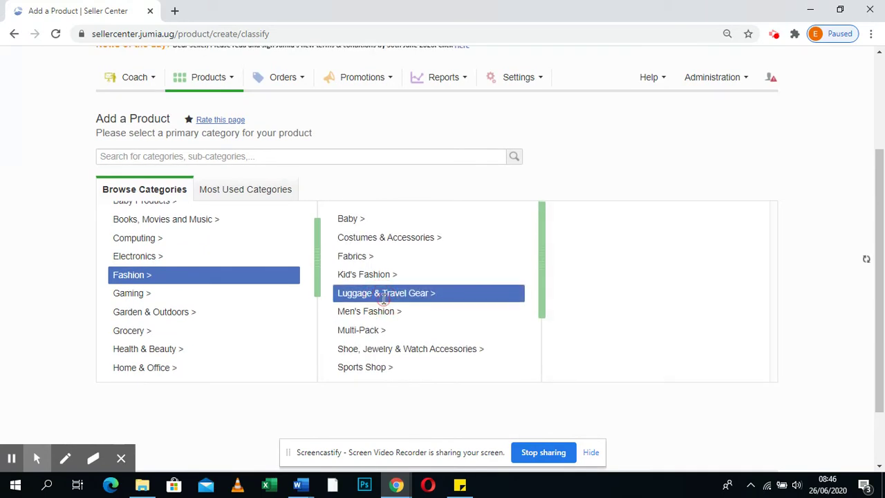
scroll(384, 298, "down", 3)
left_click(374, 286)
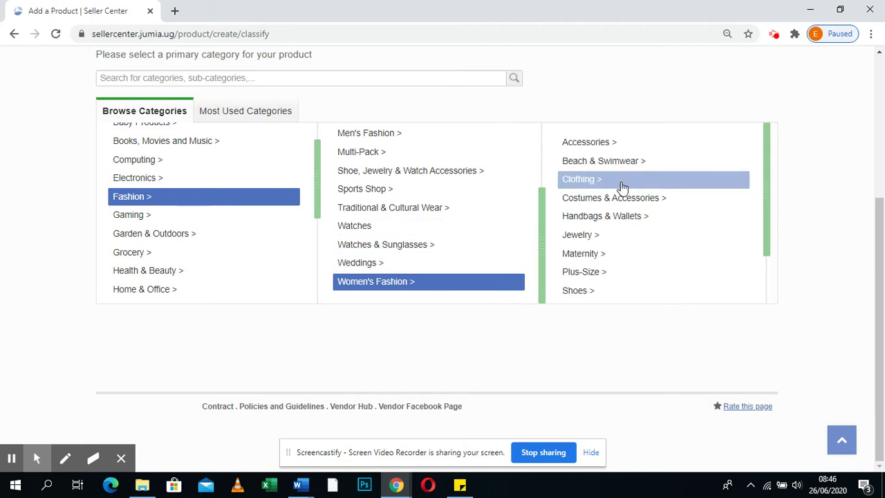
left_click(614, 181)
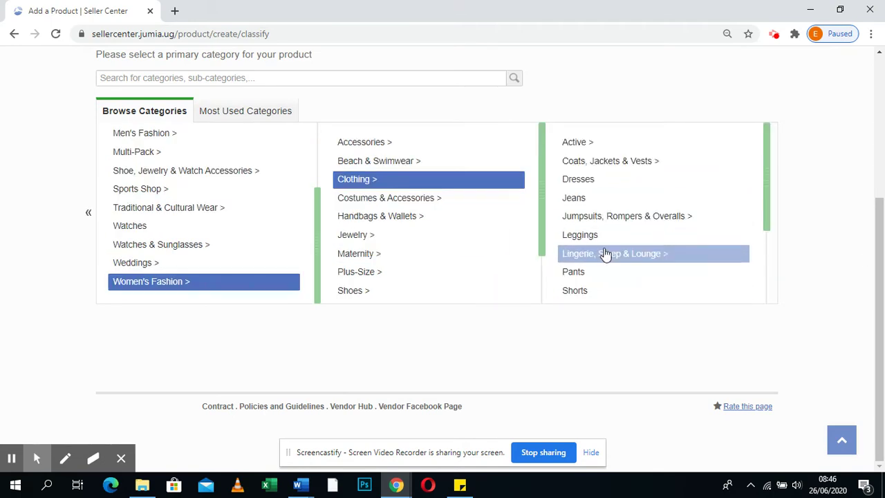
scroll(605, 254, "down", 3)
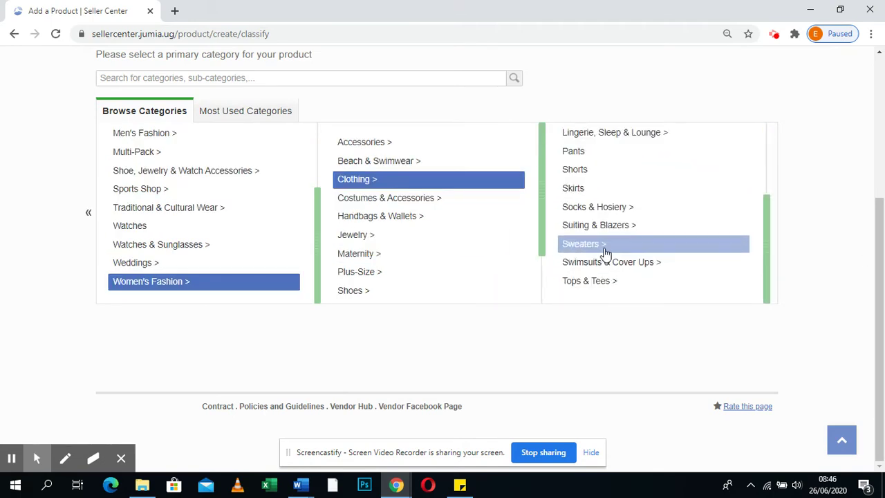
left_click(606, 193)
left_click(405, 348)
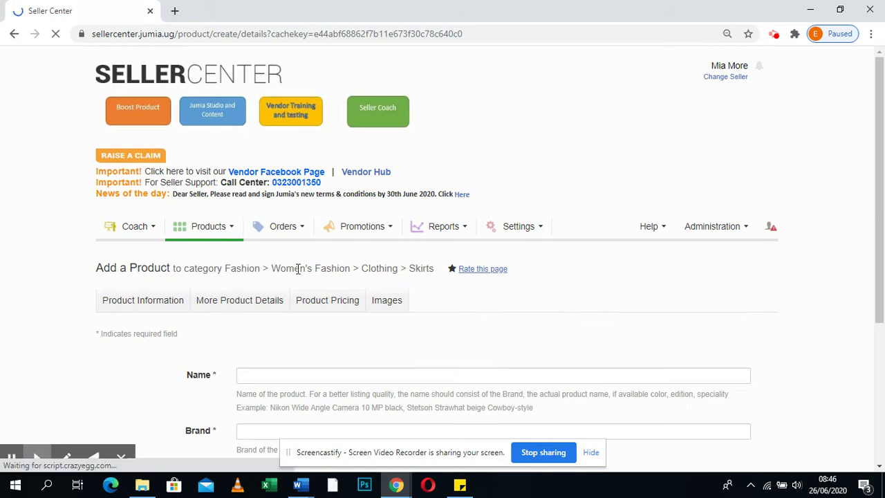
Enter the product name 'Blue ladies; skirt'.
scroll(329, 331, "down", 2)
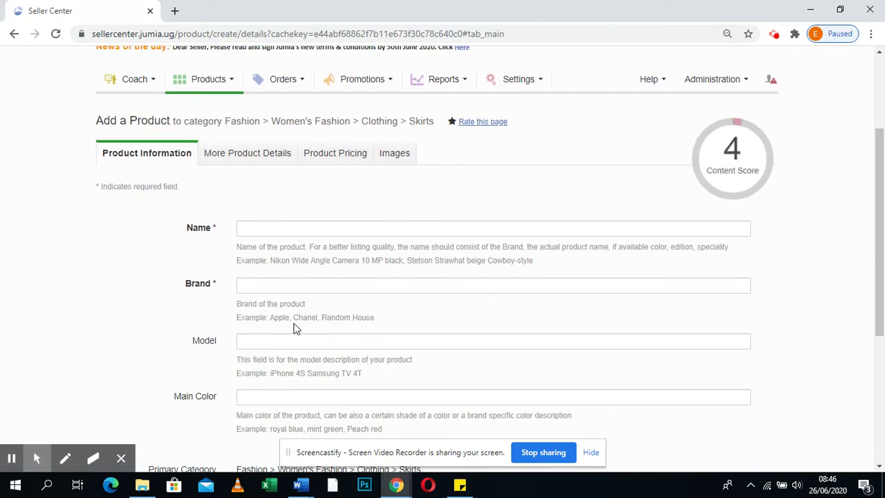
left_click(250, 228)
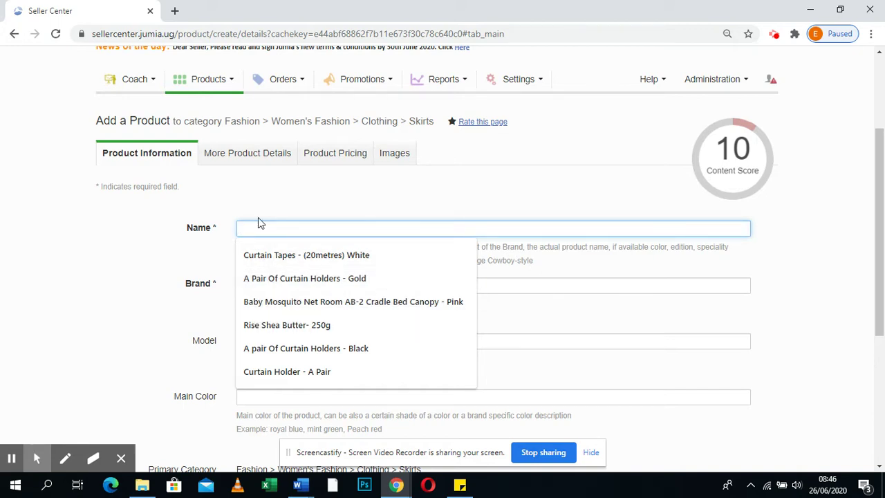
type("blue")
key("BackSpace")
key("BackSpace")
key("BackSpace")
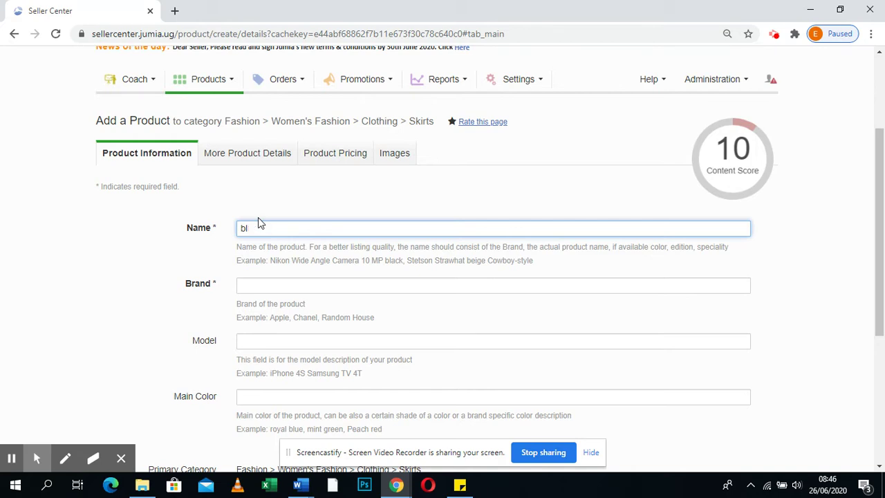
type("Ble")
key("BackSpace")
key("BackSpace")
key("BackSpace")
key("BackSpace")
type("Blue ladies; skirt")
Choose Other as the brand and Blue as the main colour, then go to More Product Details.
left_click(265, 286)
type("other")
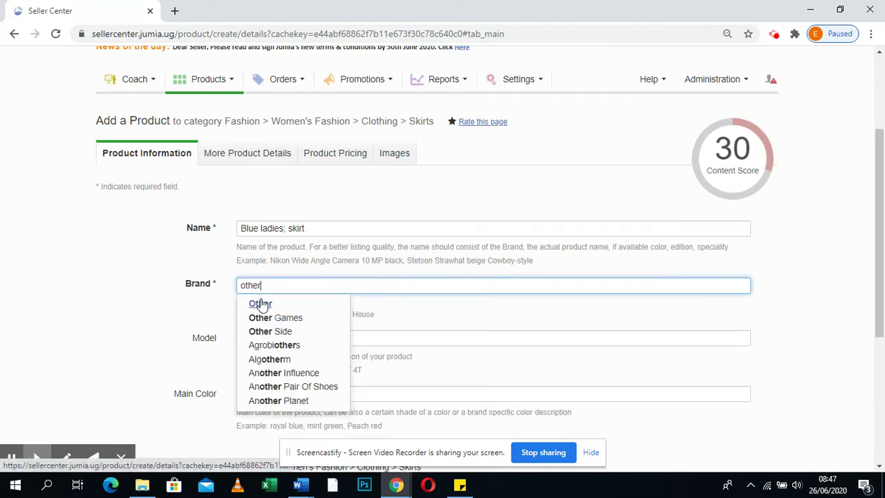
left_click(259, 302)
scroll(252, 333, "down", 1)
scroll(252, 332, "down", 1)
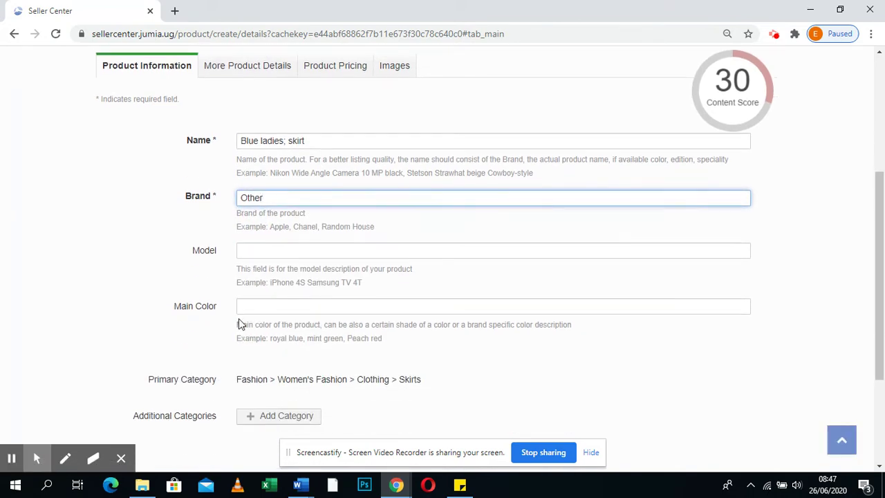
left_click(243, 307)
type("B")
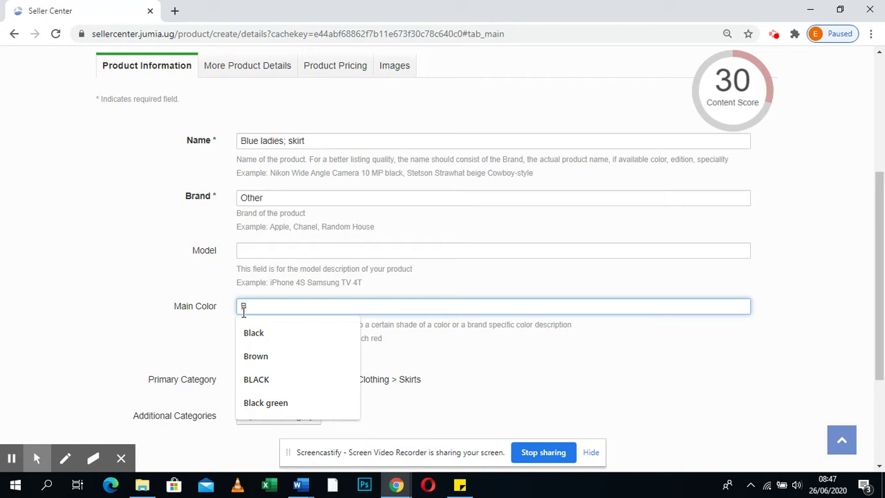
type("lue")
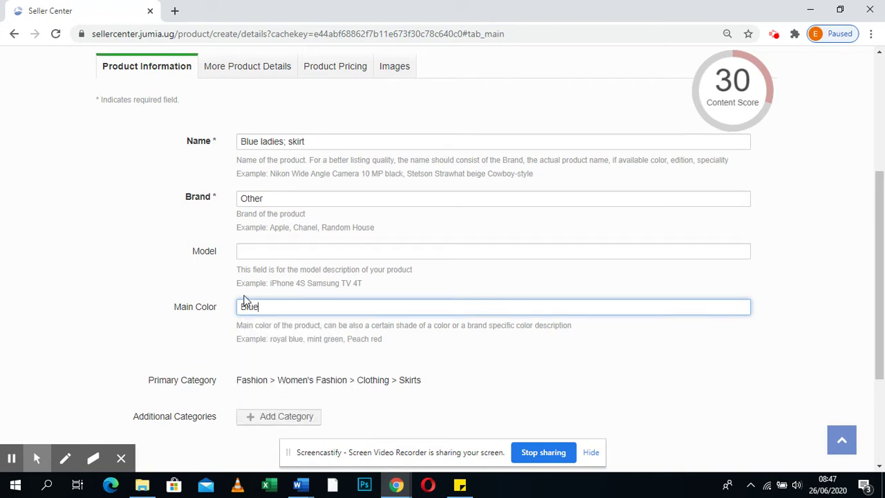
scroll(263, 248, "up", 2)
left_click(255, 161)
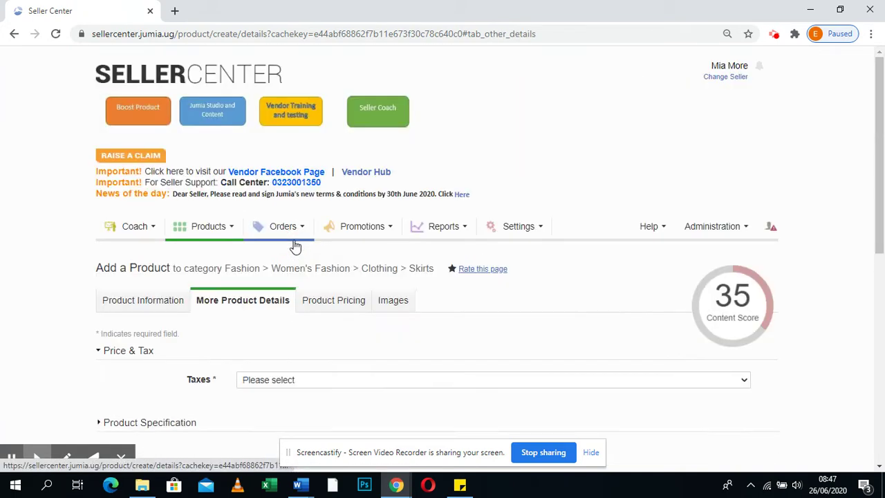
Expand Product Specification and choose Blue in the Color Family field.
scroll(281, 356, "down", 3)
left_click(192, 235)
scroll(309, 302, "down", 1)
scroll(310, 305, "down", 1)
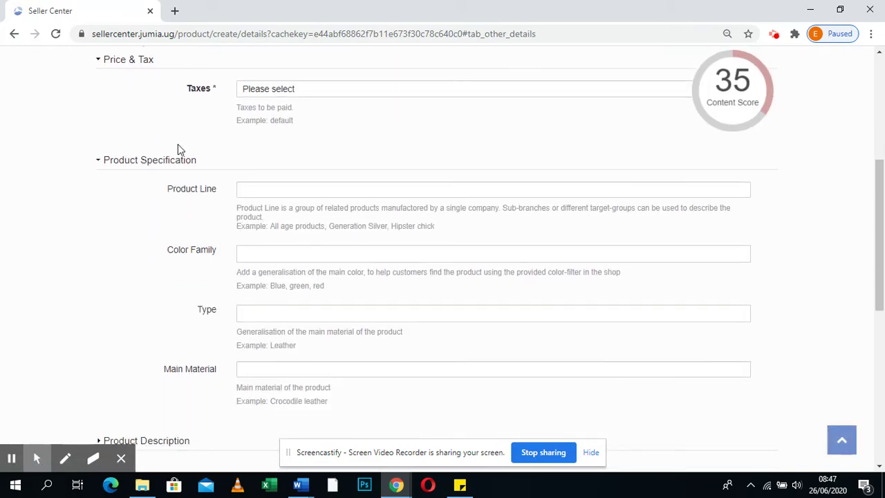
left_click(260, 192)
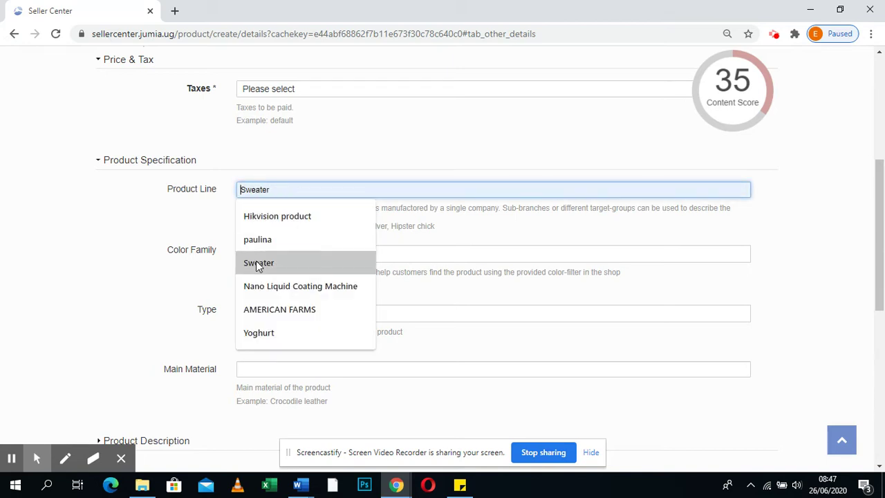
left_click(407, 251)
type("Blyue")
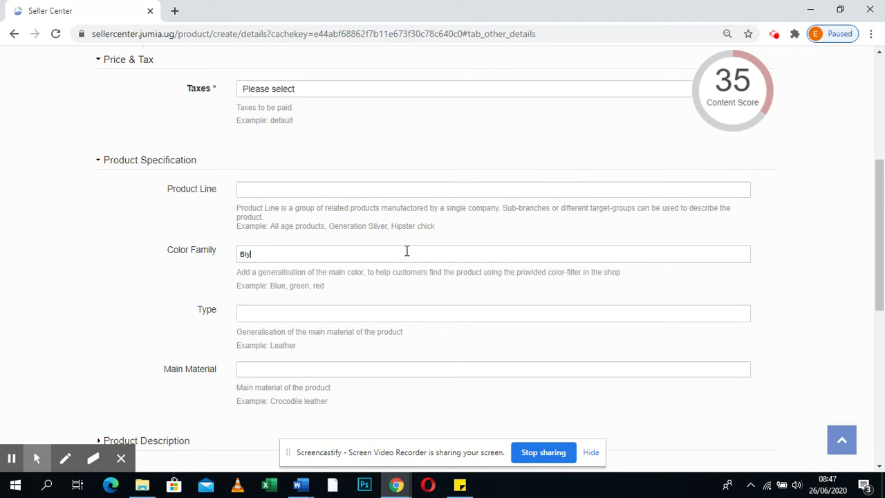
key("BackSpace")
key("BackSpace")
type("lu")
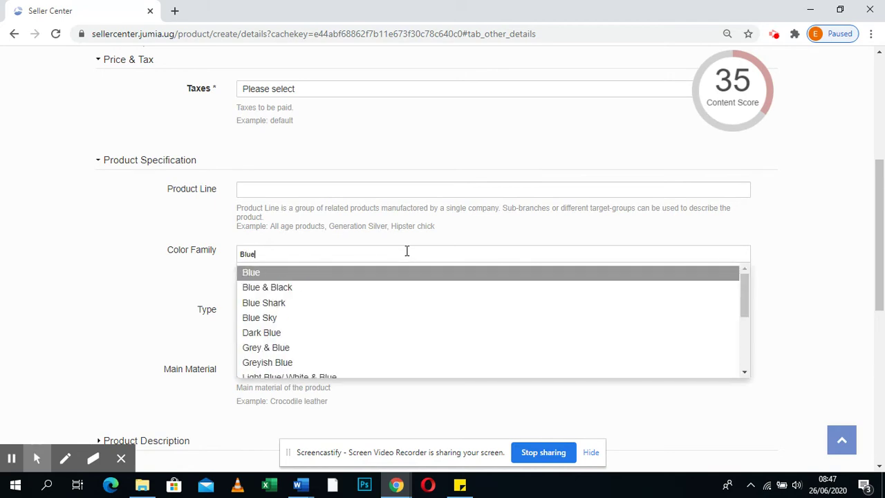
type("e")
left_click(411, 277)
mouse_move(745, 96)
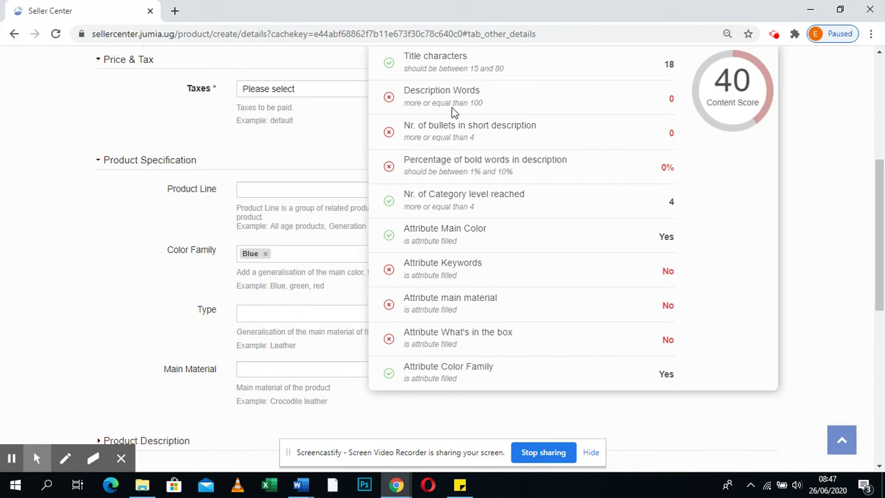
scroll(240, 331, "down", 3)
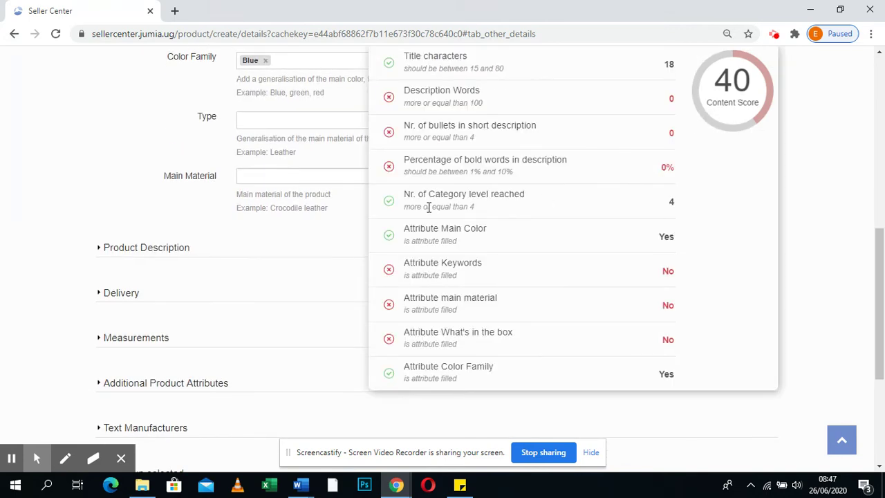
Paste the prepared description text from Word into the product description.
left_click(245, 246)
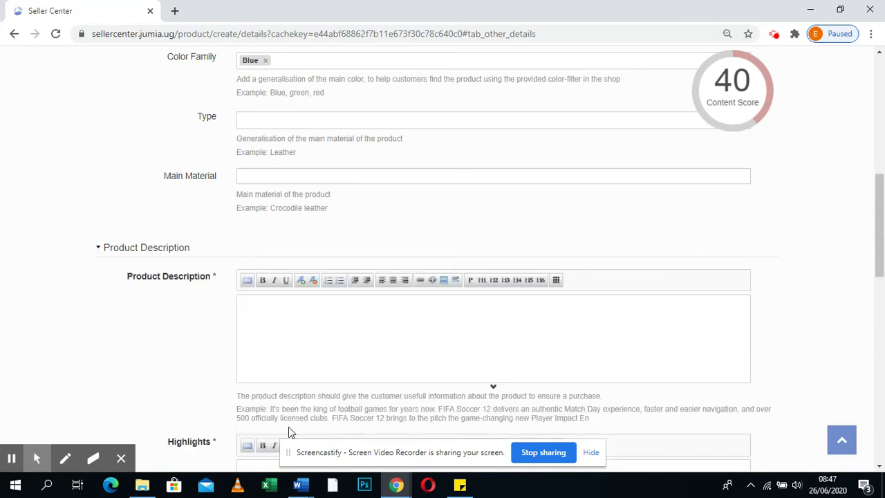
mouse_move(298, 484)
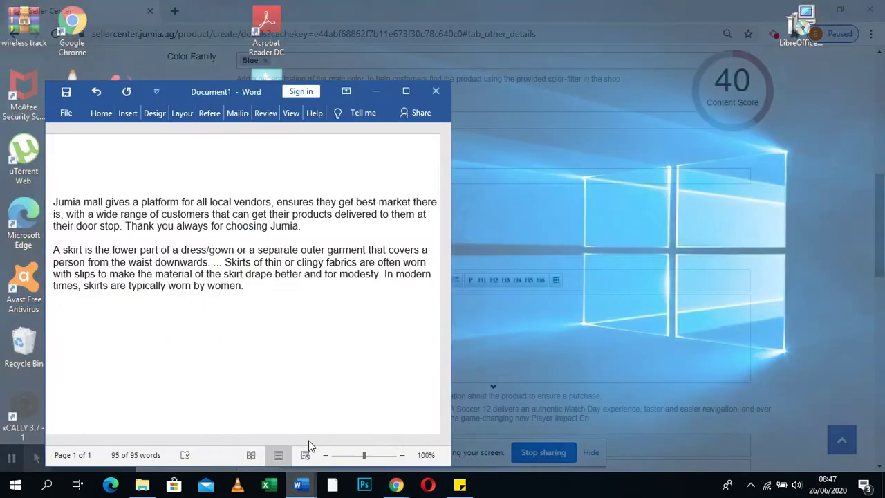
left_click(309, 446)
key("ctrl+a")
key("ctrl+c")
left_click(503, 341)
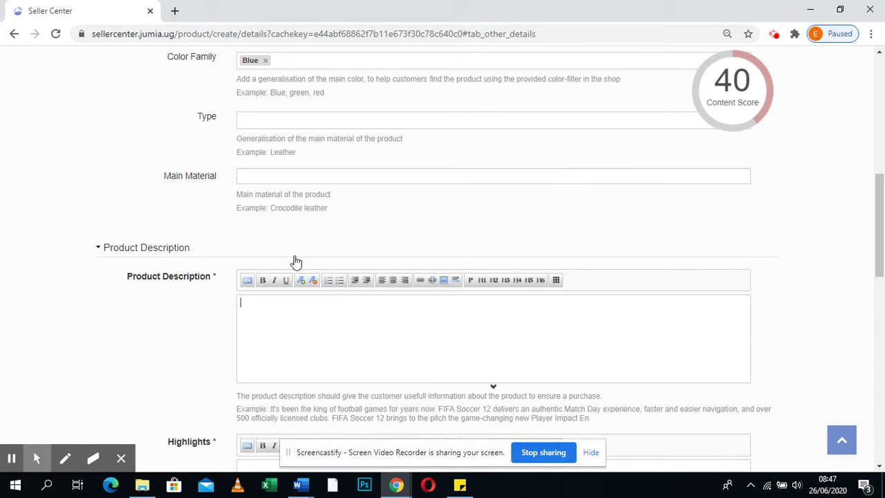
key("ctrl+v")
Make the words 'A skirt' in the description bold.
scroll(279, 317, "down", 2)
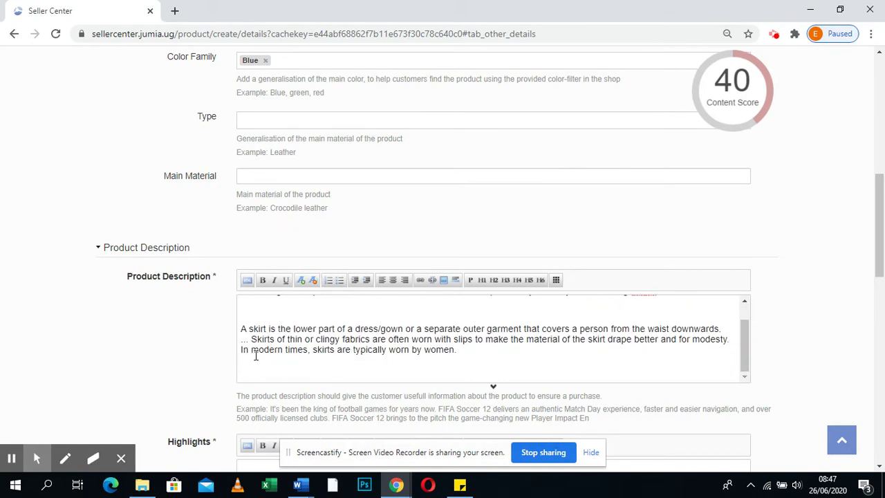
scroll(255, 356, "up", 2)
left_click_drag(242, 353, 270, 352)
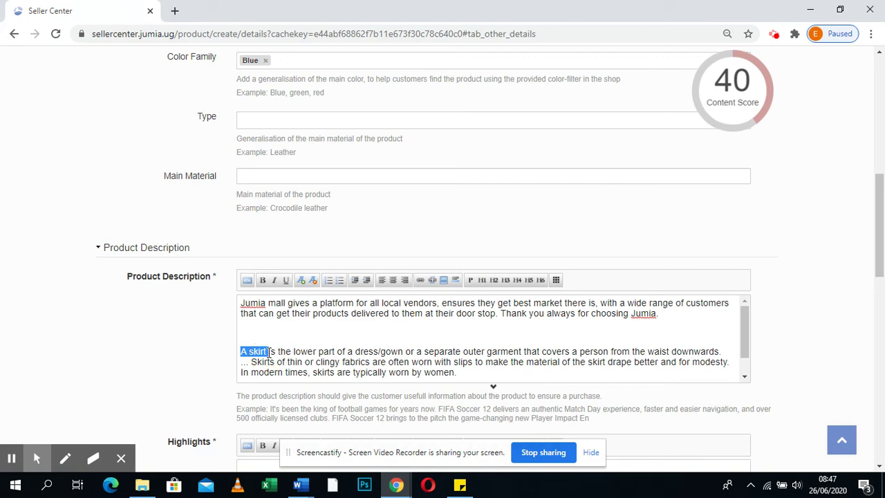
left_click(262, 280)
mouse_move(708, 92)
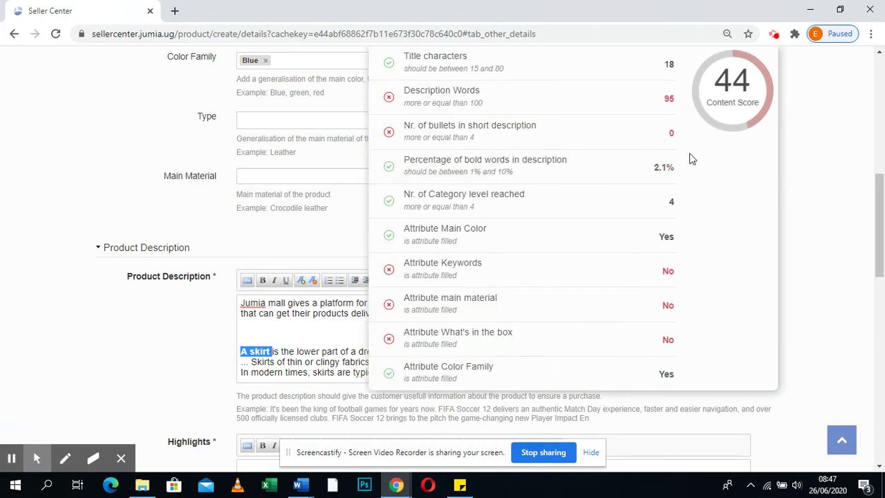
Add 'Affordable' as a bulleted highlight and 'skirt' as the box contents.
scroll(204, 356, "down", 3)
left_click(256, 290)
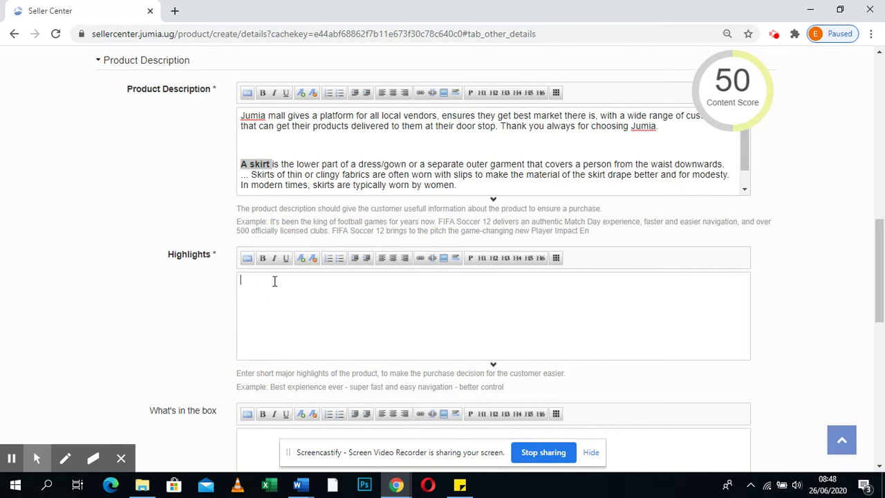
left_click(339, 261)
scroll(267, 286, "down", 3)
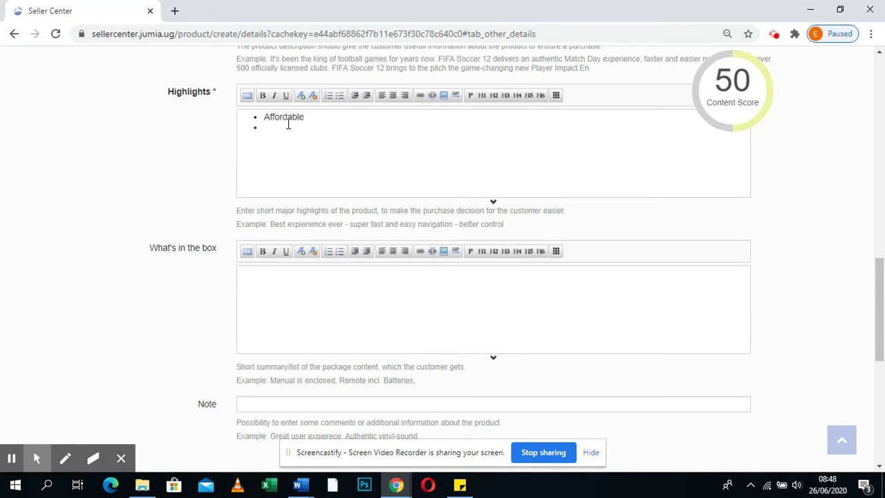
mouse_move(719, 117)
left_click(272, 277)
type("skirt")
scroll(266, 301, "down", 6)
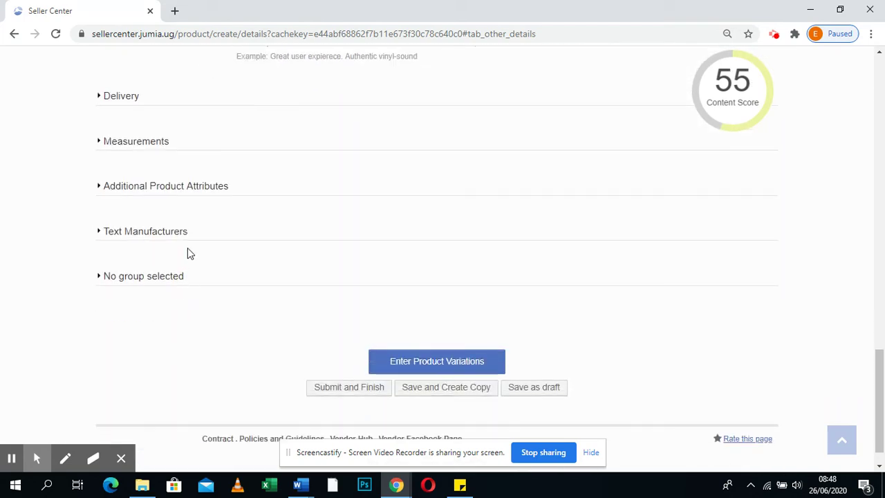
Expand the manufacturer text and remaining attribute sections, visiting care label and Keywords.
left_click(187, 234)
scroll(357, 259, "down", 2)
left_click(287, 321)
scroll(288, 319, "down", 2)
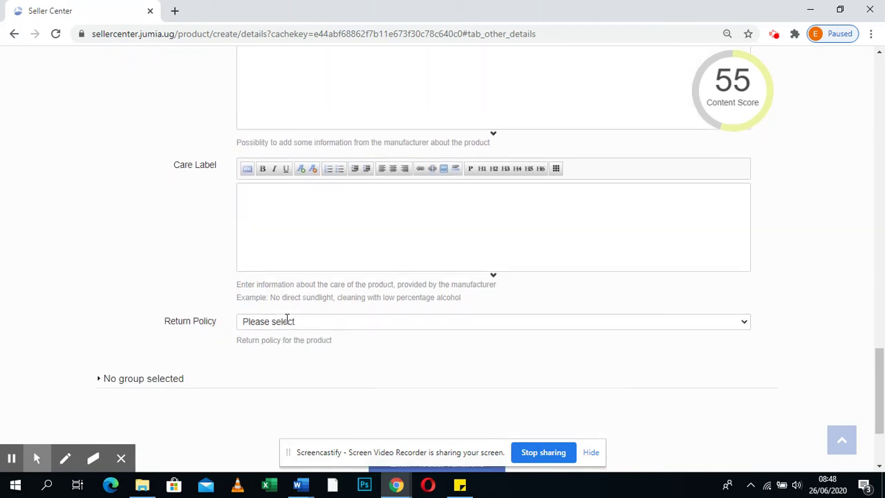
scroll(247, 296, "down", 2)
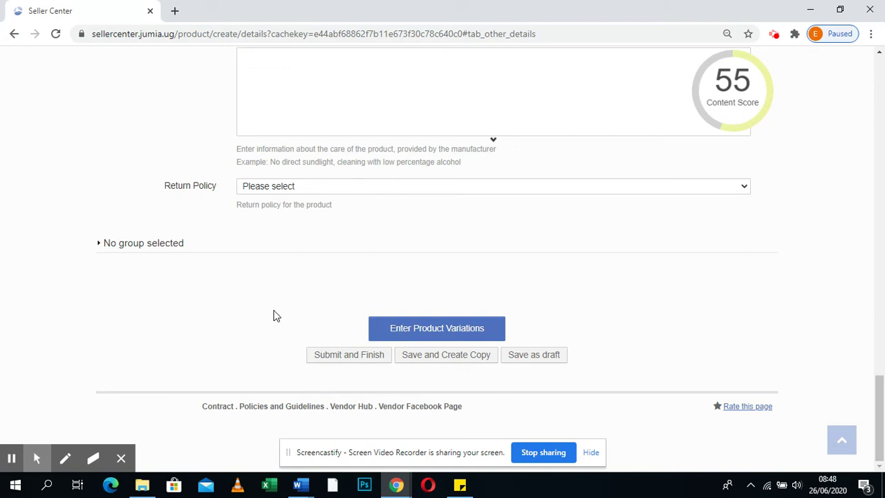
left_click(192, 244)
scroll(273, 407, "down", 3)
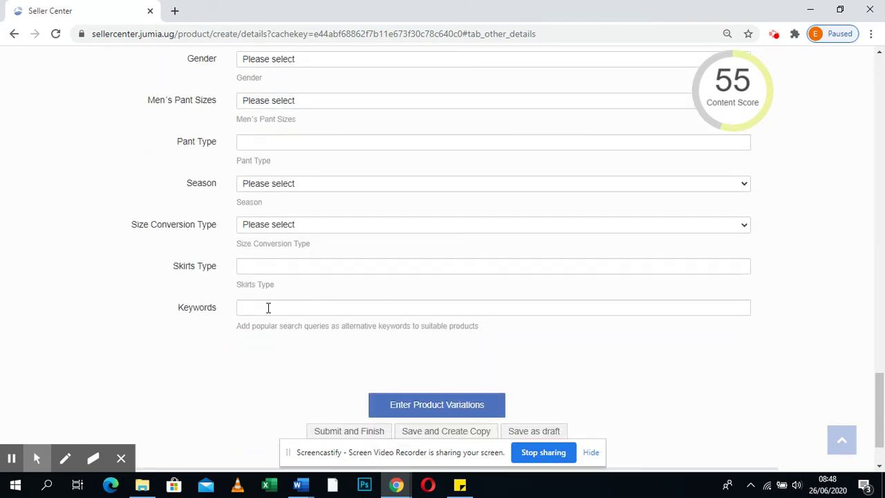
left_click(269, 307)
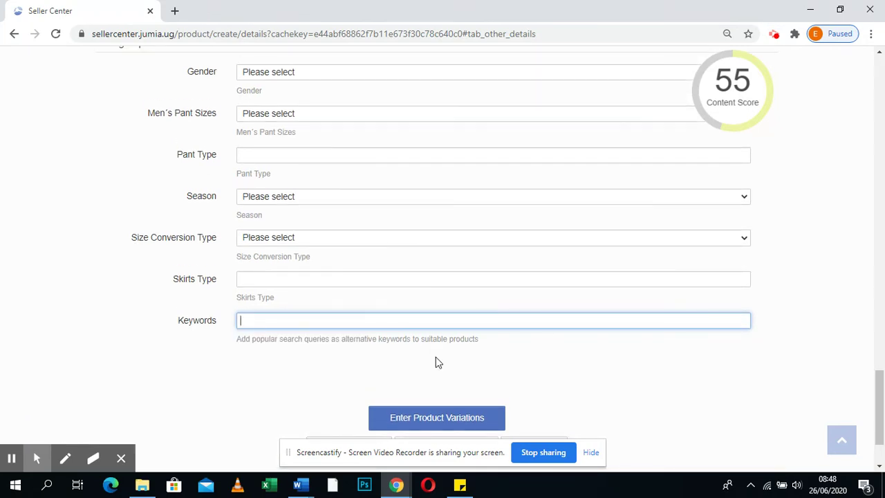
Go to the Product Pricing tab showing one empty variation row.
scroll(389, 250, "up", 10)
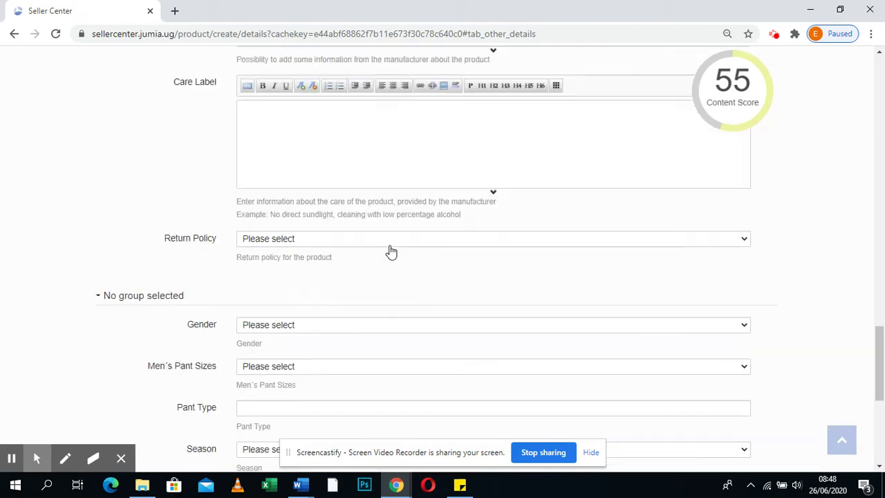
scroll(390, 251, "up", 15)
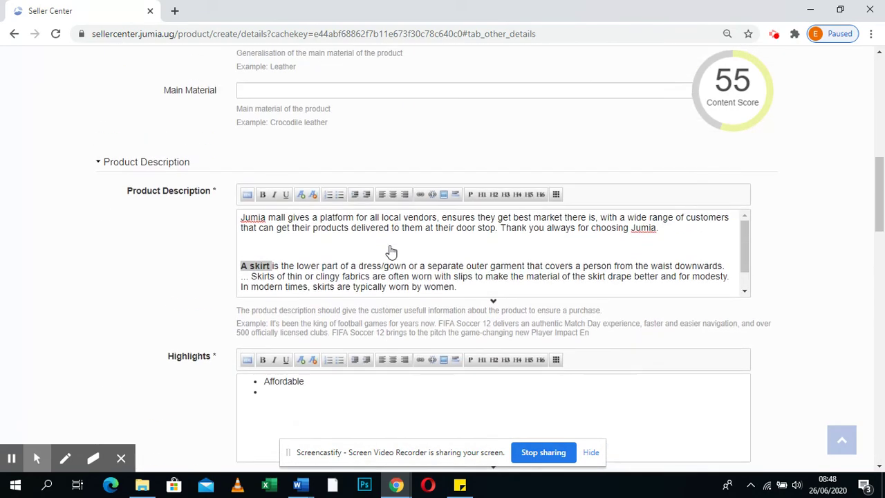
scroll(316, 184, "up", 3)
left_click(332, 209)
scroll(297, 324, "down", 2)
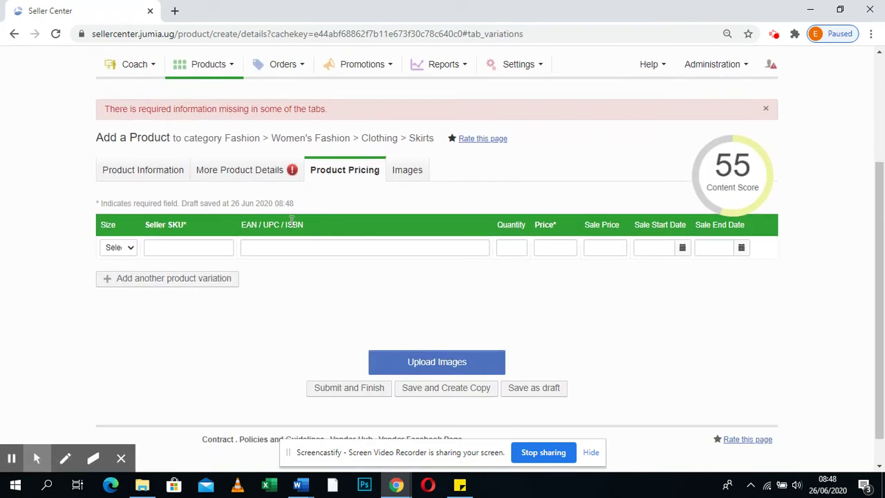
Add two more product variations so the table has three rows.
left_click(131, 247)
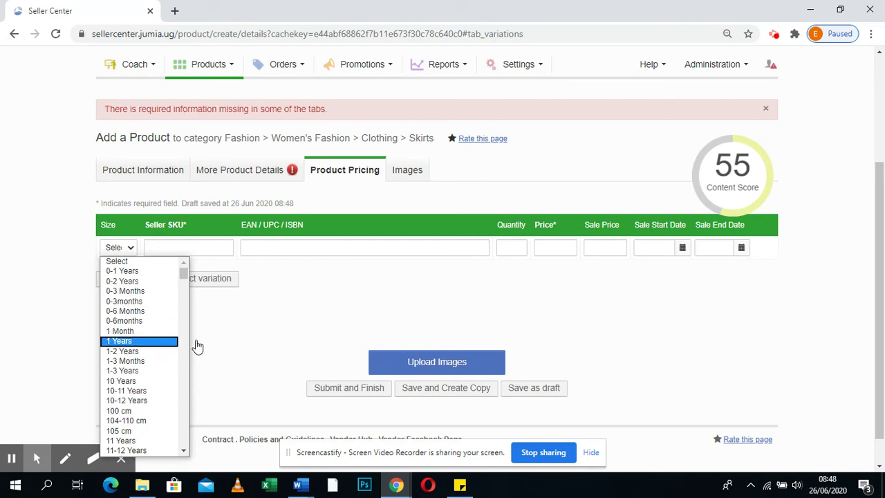
left_click(220, 352)
left_click(119, 280)
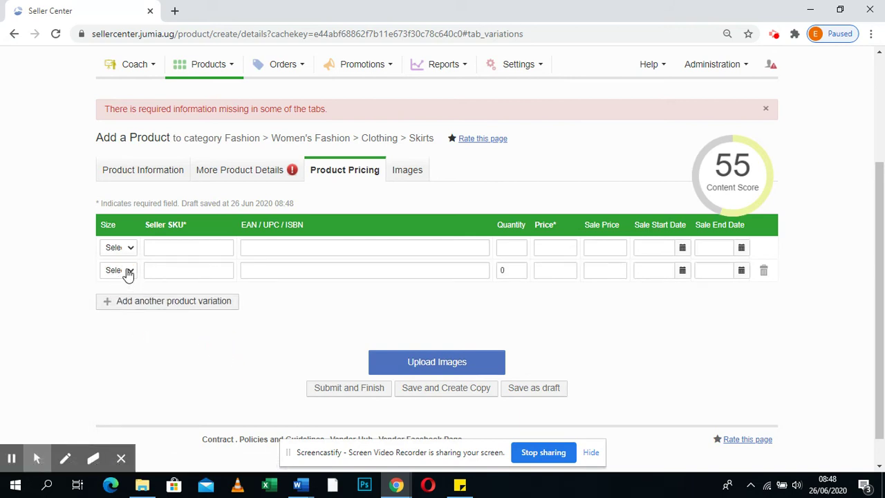
left_click(162, 308)
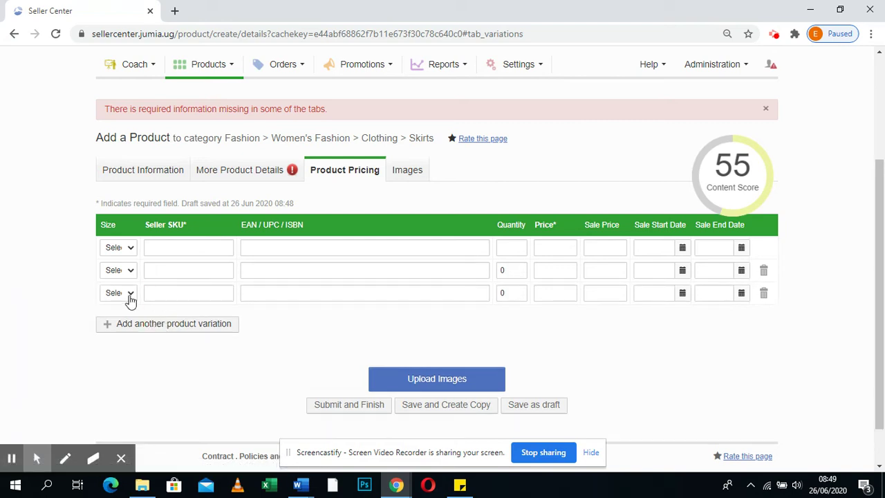
Enter Seller SKUs klrekreioerpo, jumia2 and testjde in the three variation rows.
left_click(163, 249)
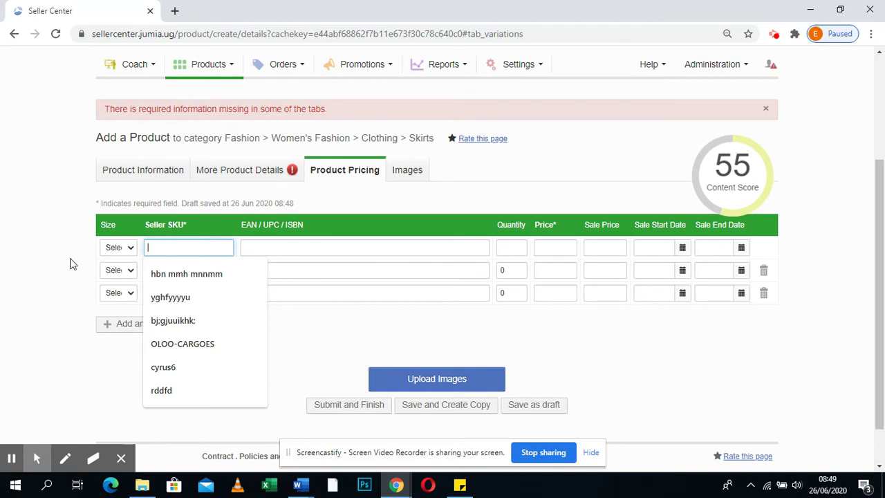
type("klrekreioerpo")
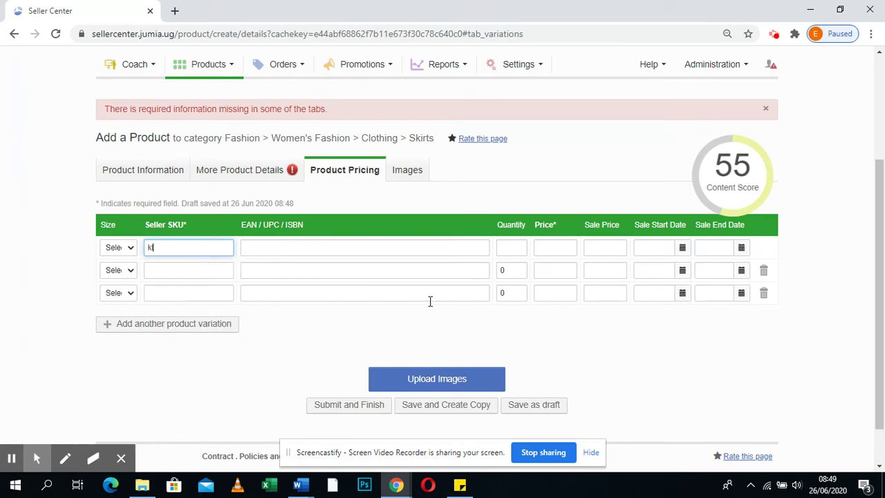
left_click(163, 268)
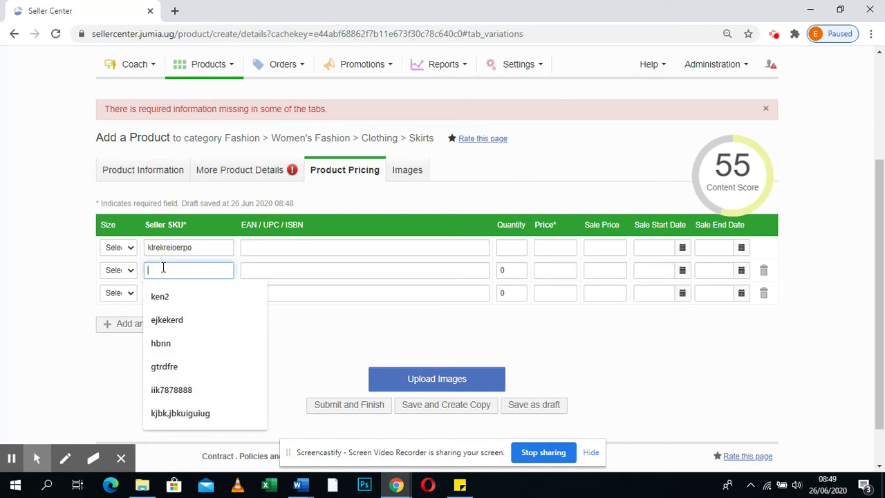
type("jumia2")
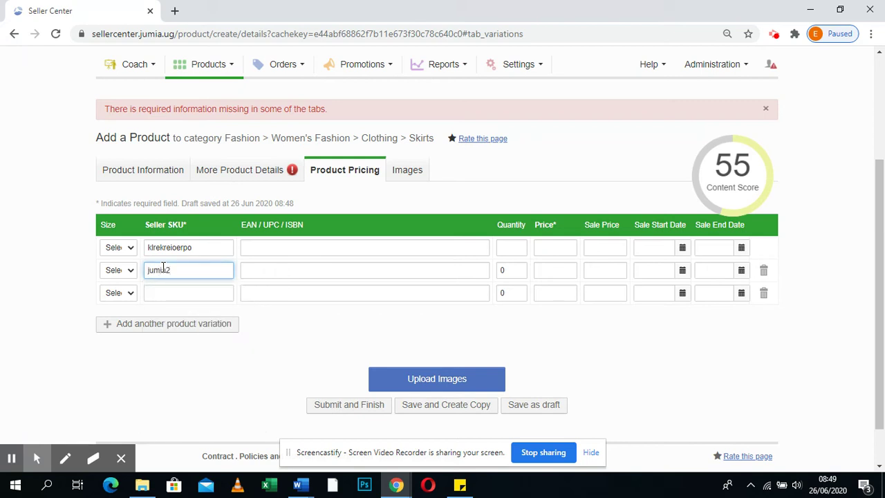
left_click(159, 293)
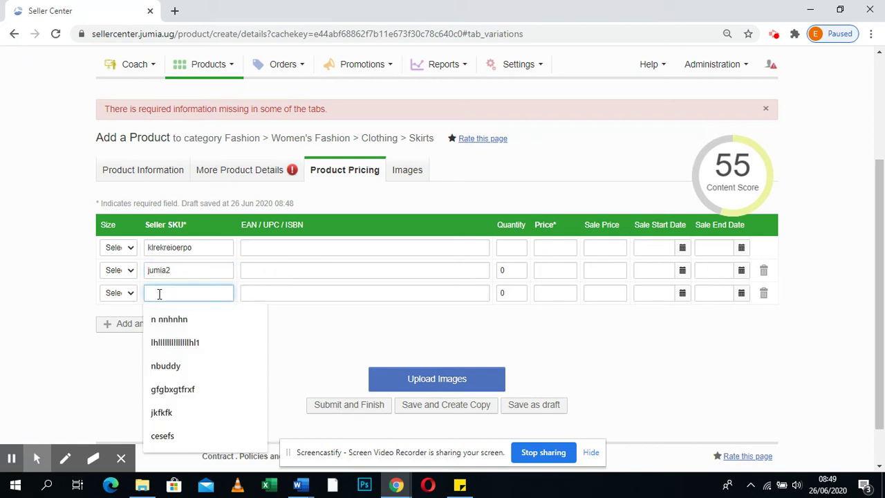
type("testde")
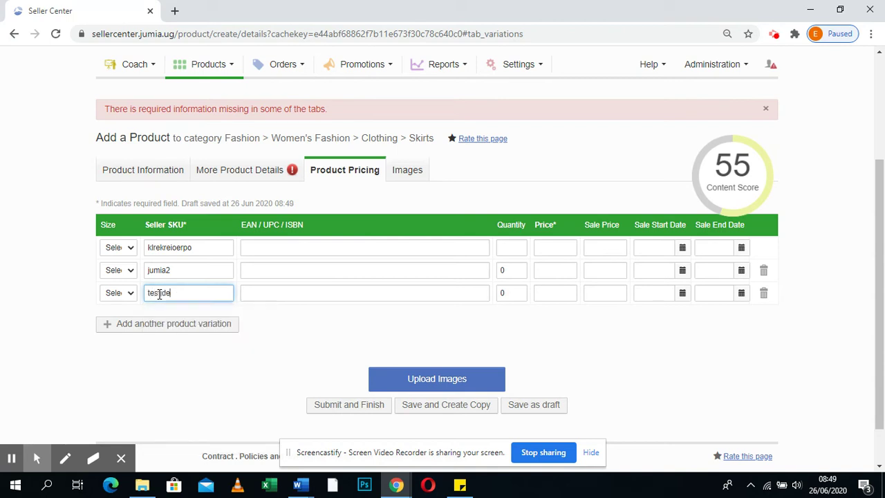
left_click(131, 293)
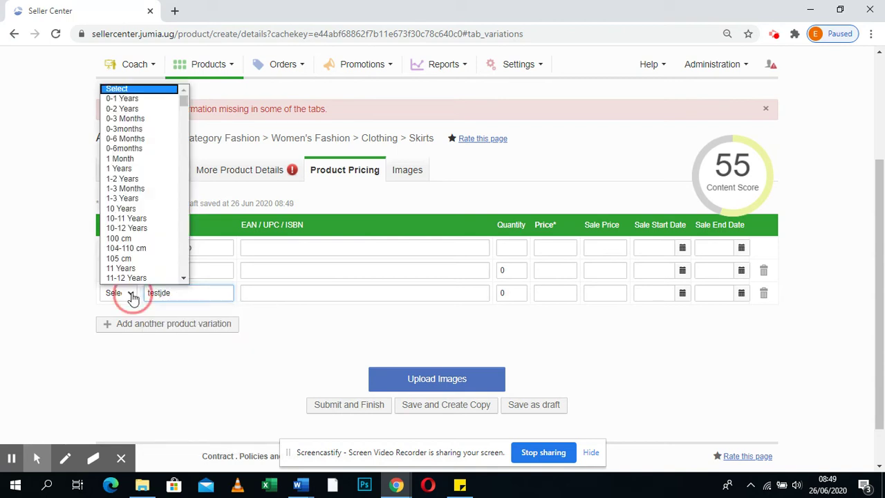
Pick sizes UK 5, 10-12 Years and 0-3 Months for rows three, two and one.
scroll(131, 258, "down", 10)
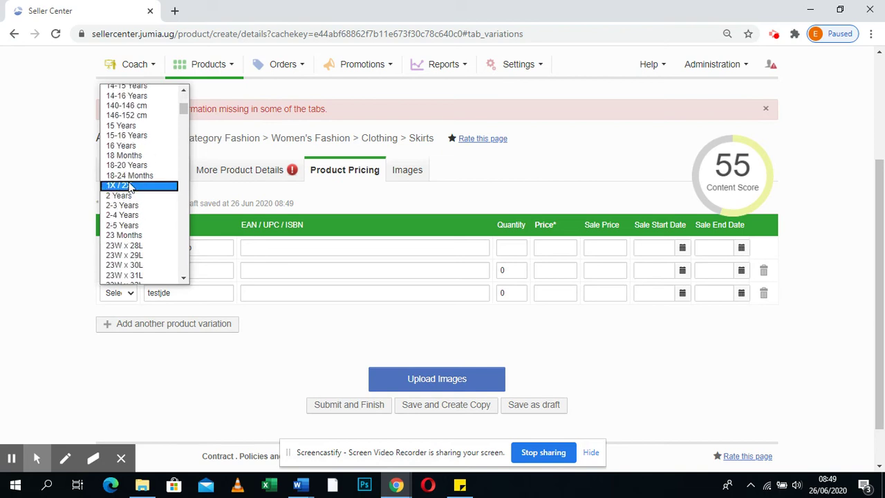
scroll(126, 227, "down", 15)
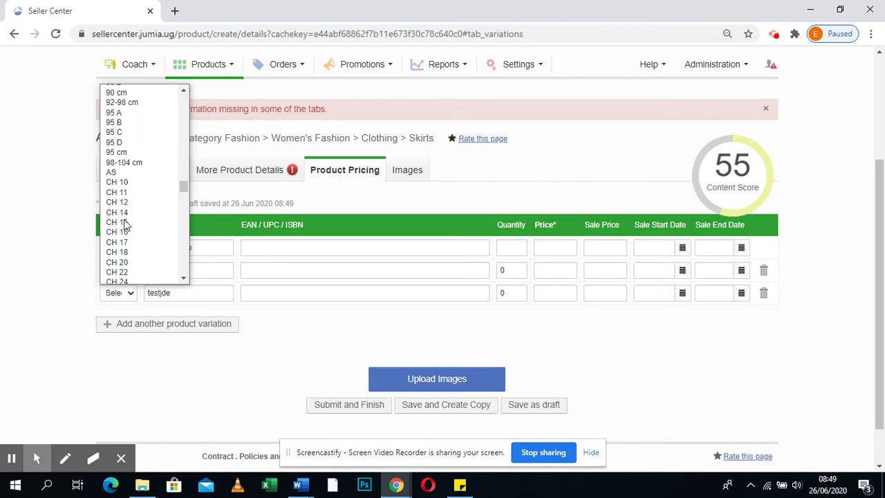
scroll(116, 268, "down", 5)
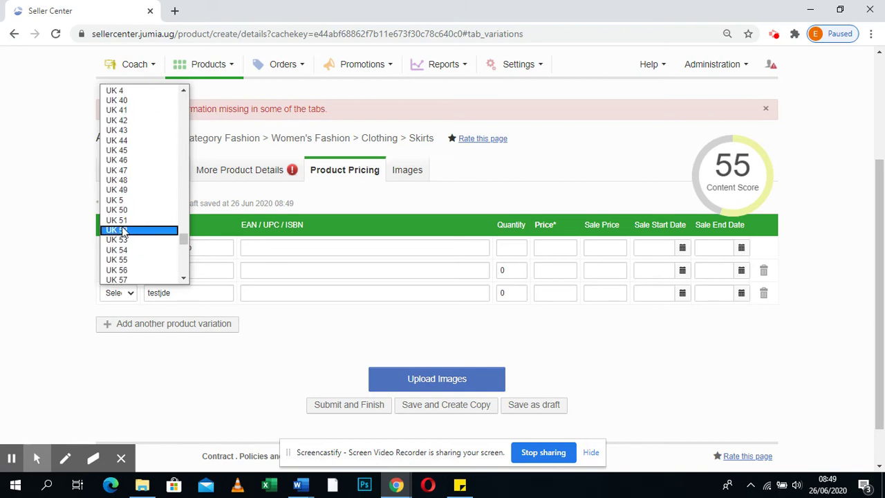
left_click(125, 206)
left_click(128, 273)
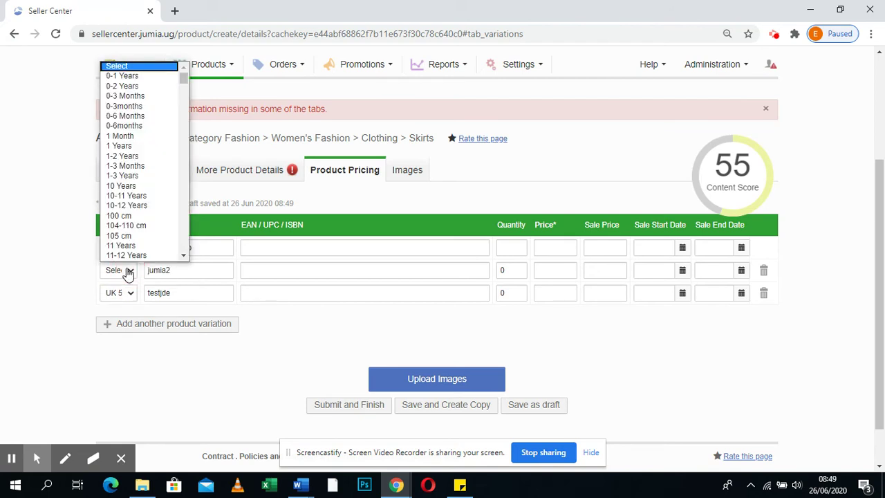
left_click(132, 206)
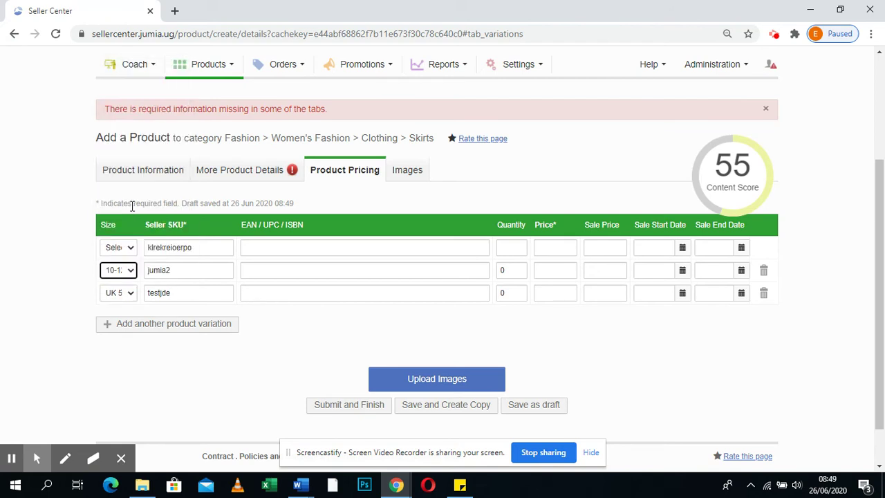
left_click(126, 250)
left_click(136, 291)
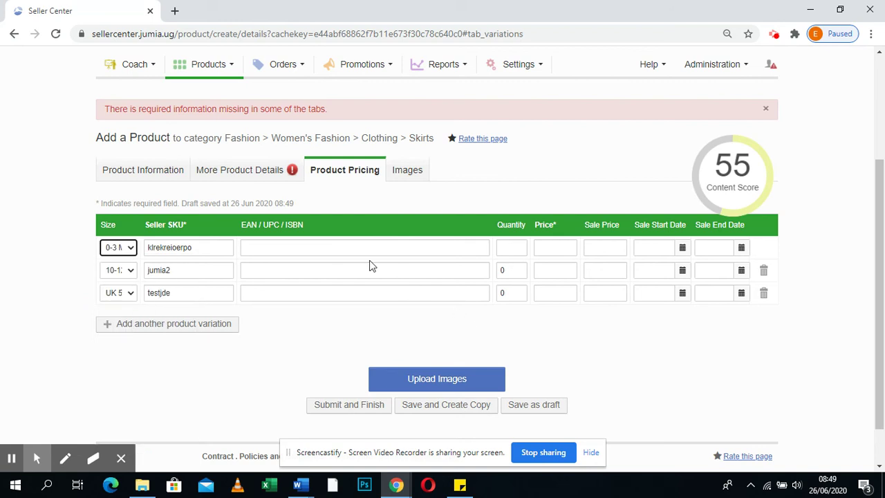
Set the quantity to 1 for all three variations.
left_click(519, 247)
left_click(519, 268)
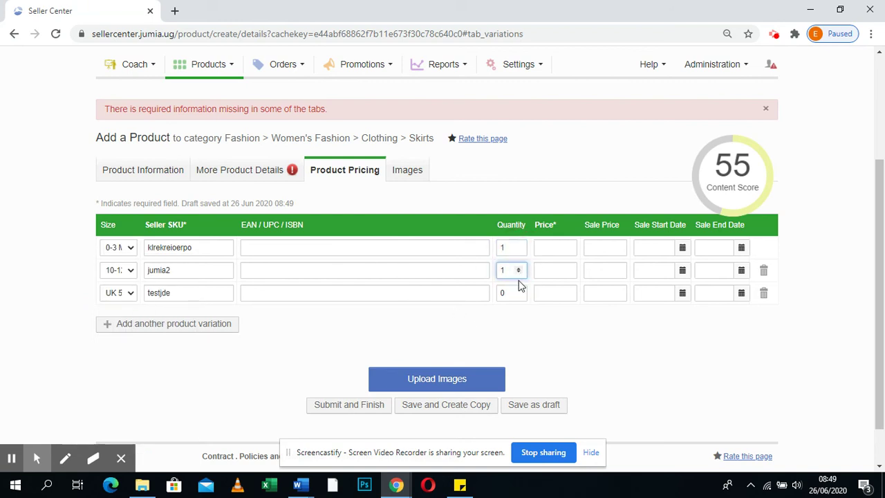
left_click(519, 291)
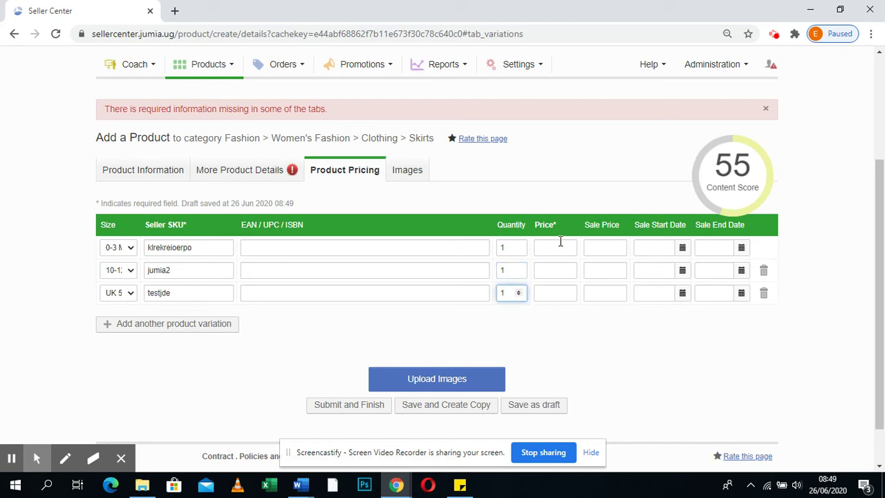
Choose 30,000.00 as the price for each of the three sizes.
left_click(560, 242)
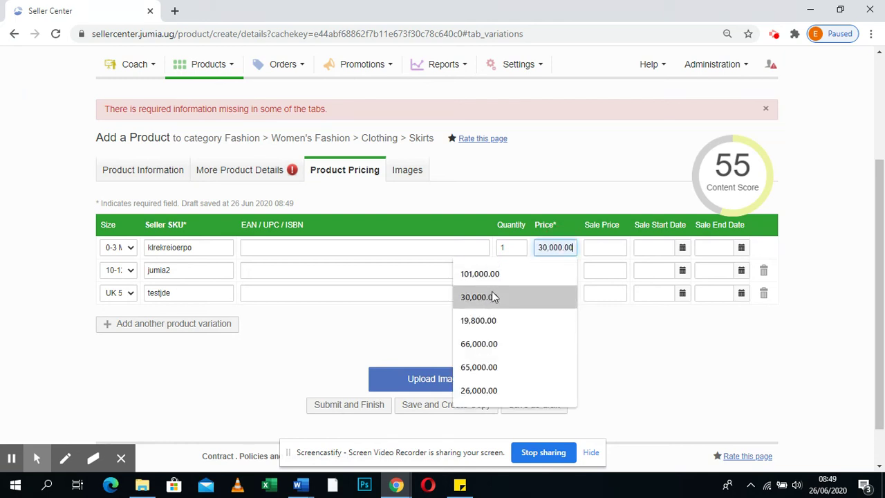
left_click(492, 297)
left_click(553, 268)
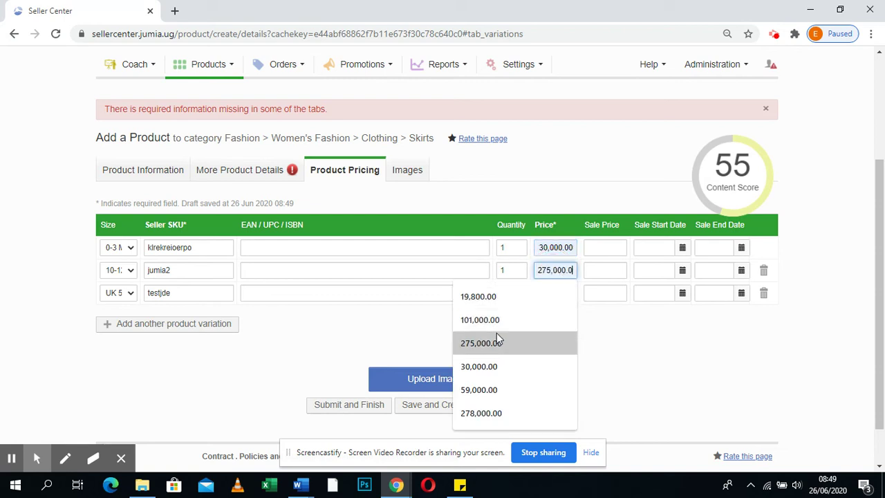
left_click(517, 365)
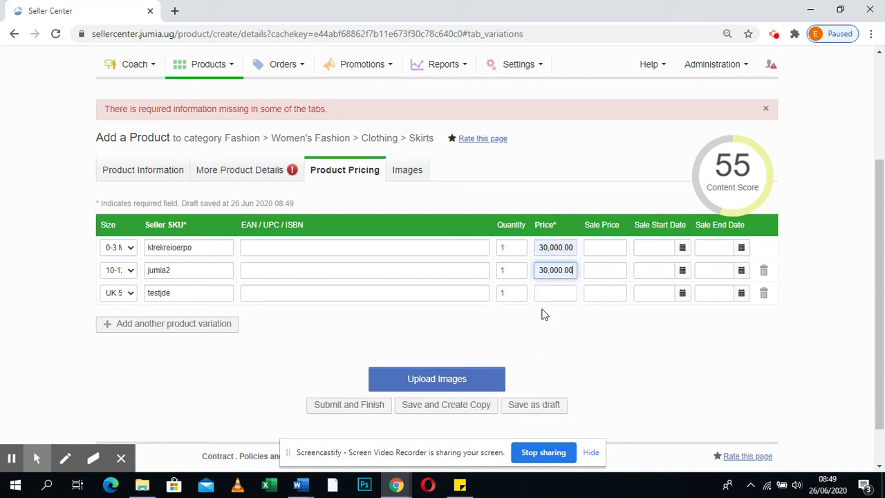
left_click(547, 295)
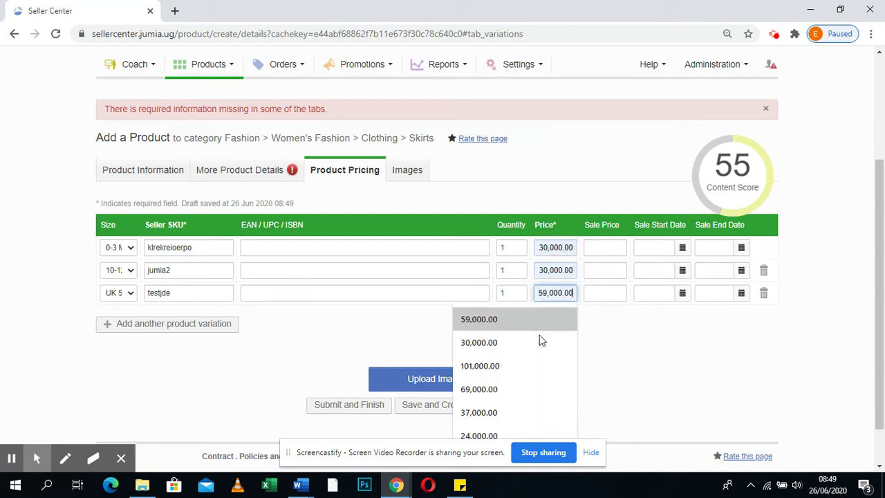
left_click(500, 347)
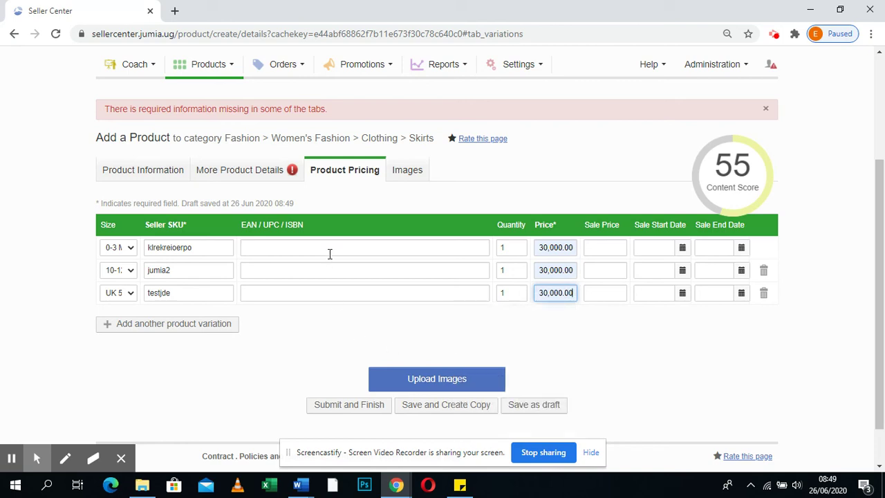
left_click(405, 173)
scroll(207, 263, "down", 3)
Upload photo 8a from Desktop > test pic as the main image.
left_click(172, 259)
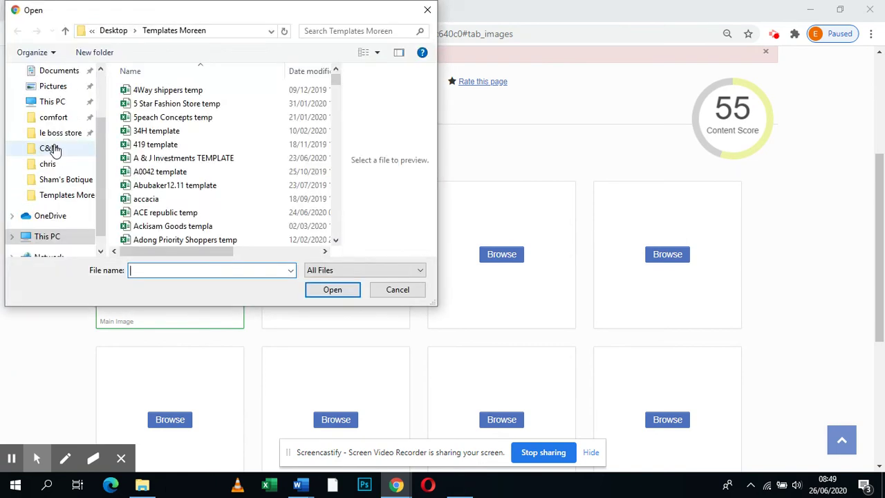
scroll(50, 149, "up", 3)
left_click(83, 97)
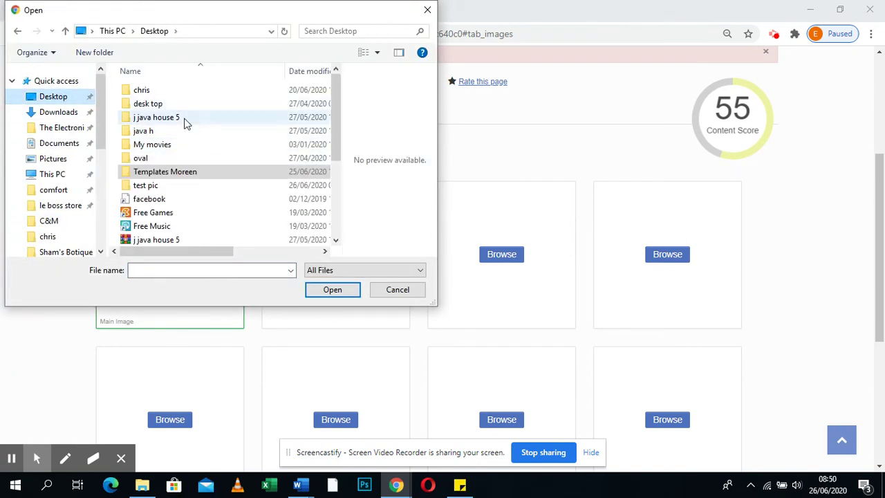
double_click(176, 185)
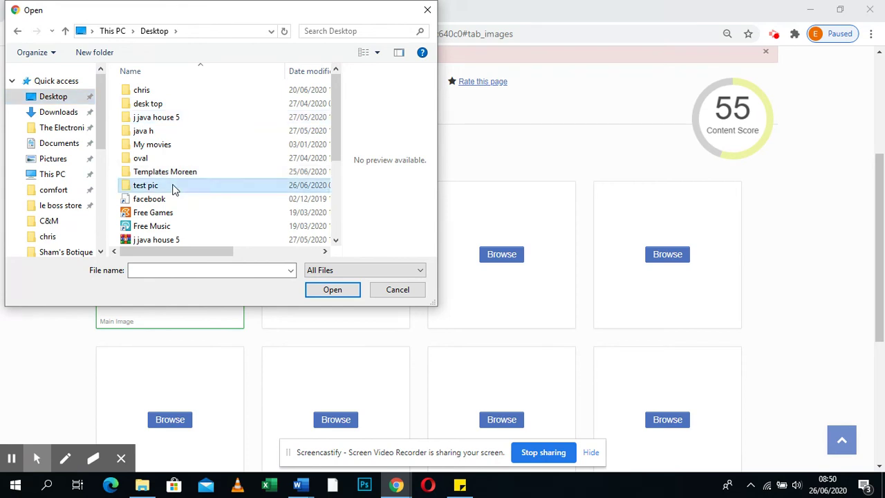
left_click(153, 118)
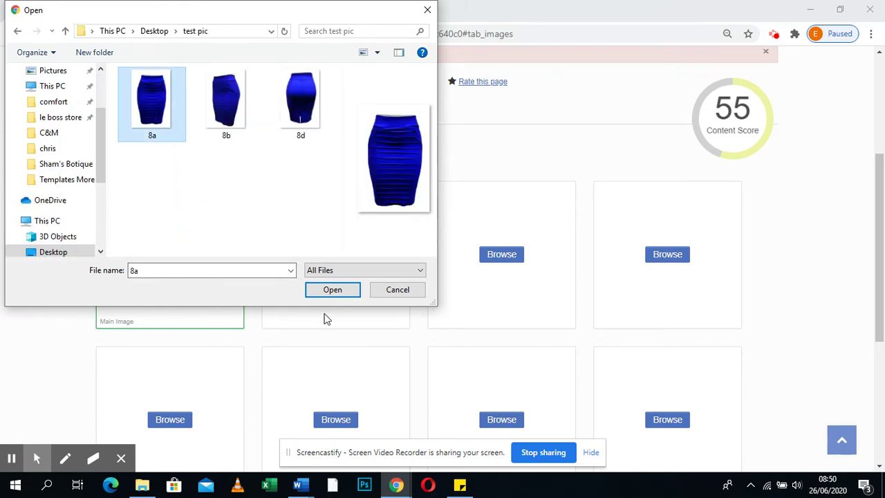
left_click(336, 292)
Upload photos 8b and 8d as the second and third images.
left_click(330, 254)
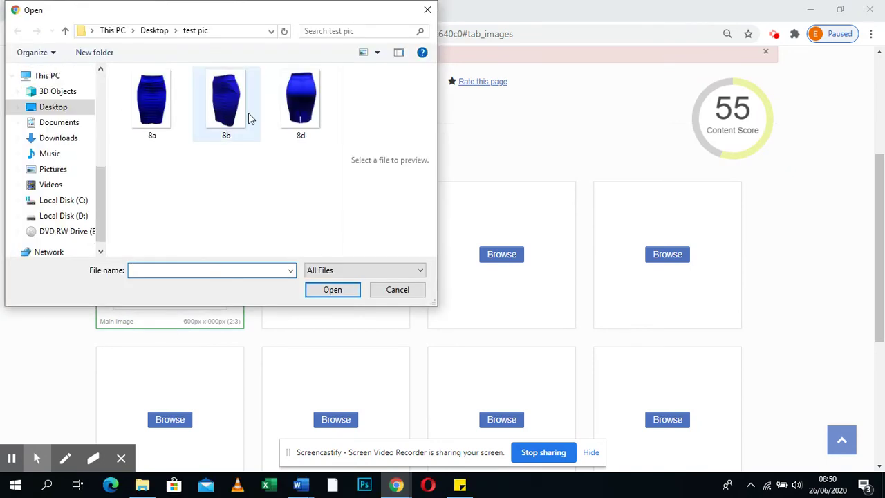
left_click(232, 112)
left_click(335, 293)
left_click(501, 255)
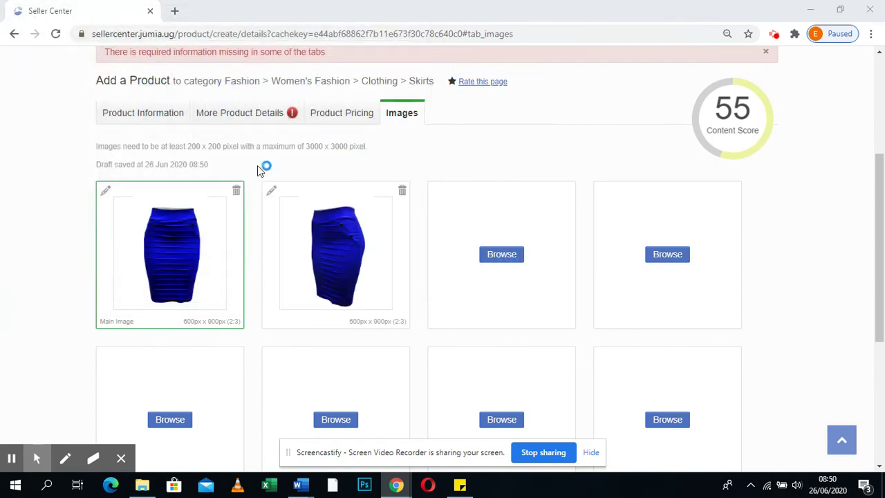
left_click(287, 132)
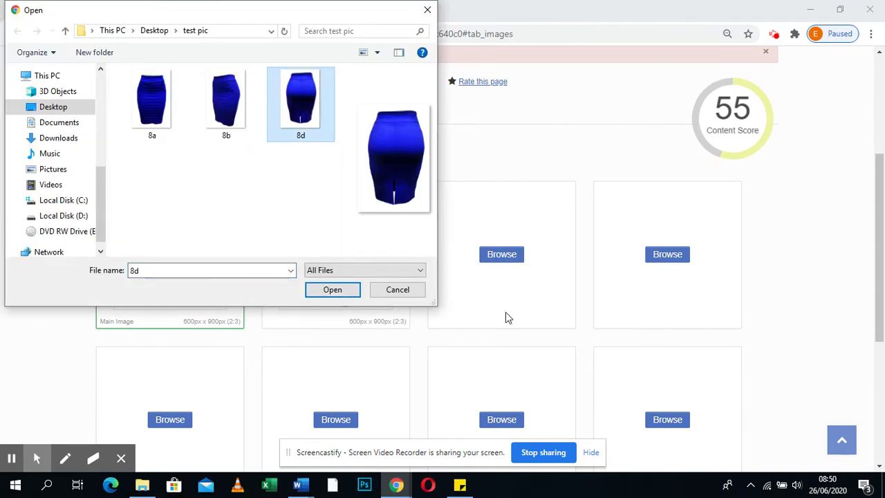
left_click(333, 290)
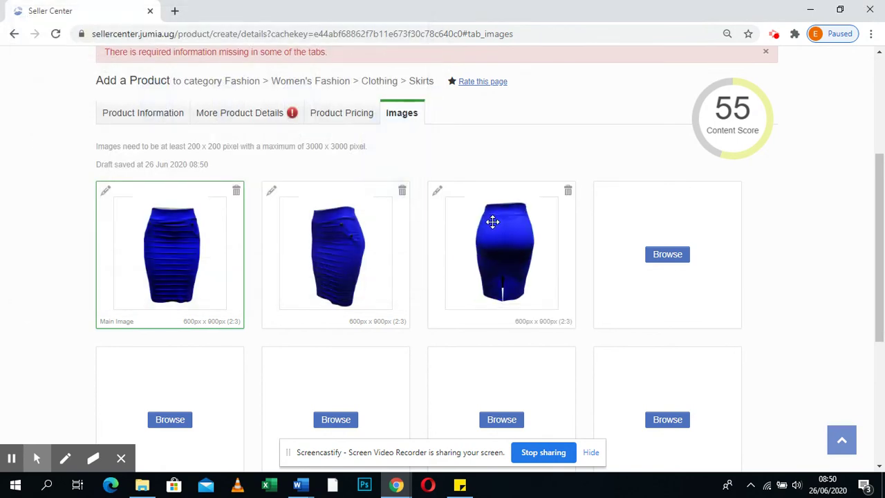
scroll(491, 221, "up", 1)
left_click(226, 122)
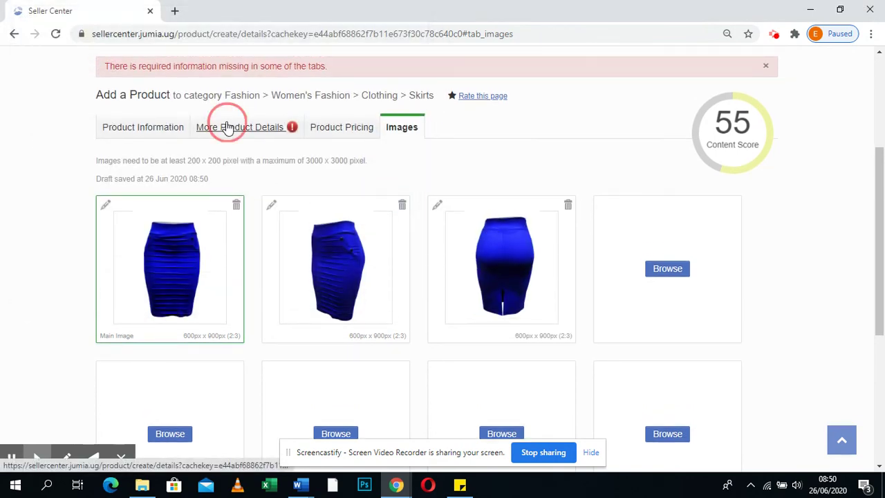
Set the product's tax to VAT in More Product Details.
scroll(325, 238, "down", 3)
left_click(269, 238)
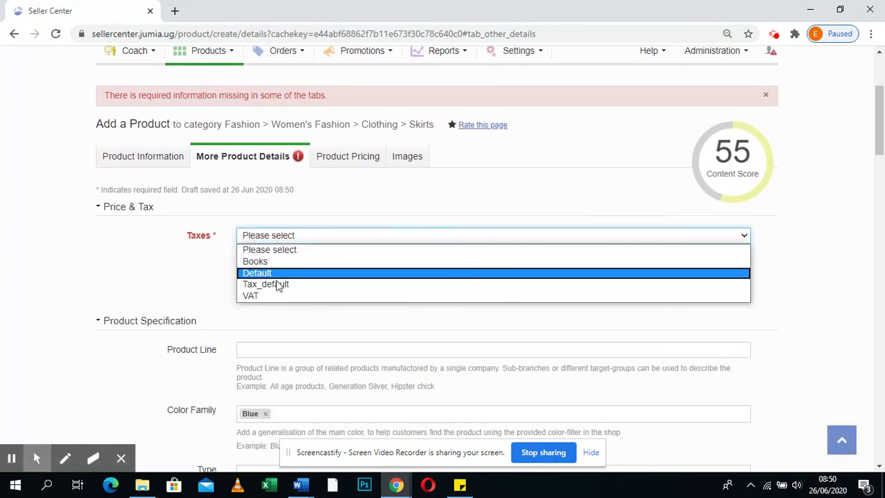
left_click(272, 297)
scroll(273, 299, "down", 4)
scroll(273, 299, "down", 2)
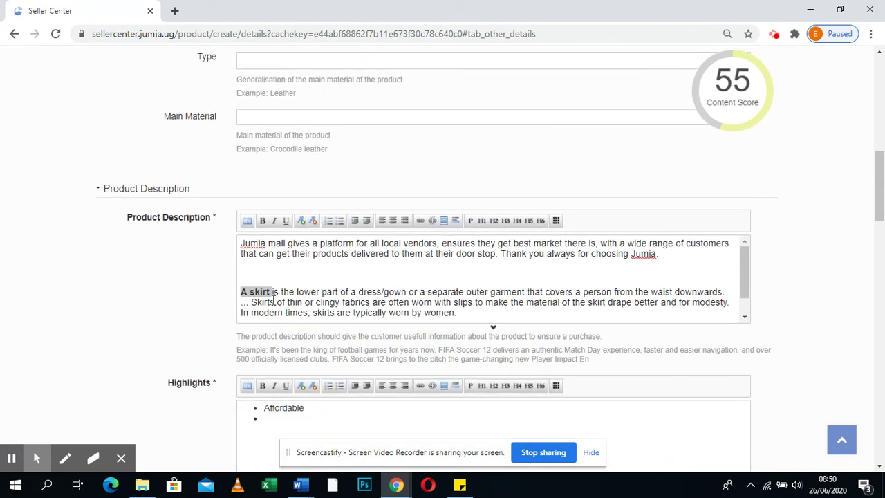
scroll(353, 333, "down", 2)
scroll(290, 247, "up", 8)
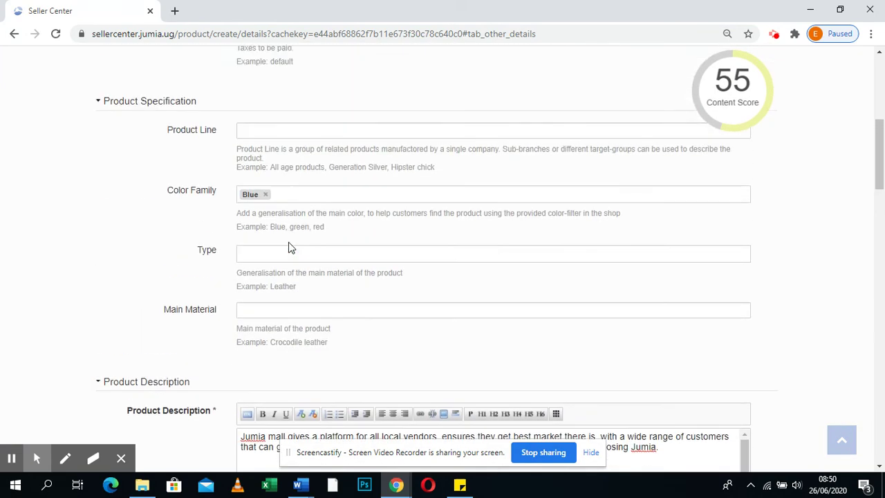
Enter 0.1 as the required product weight and submit the skirt listing.
left_click(394, 140)
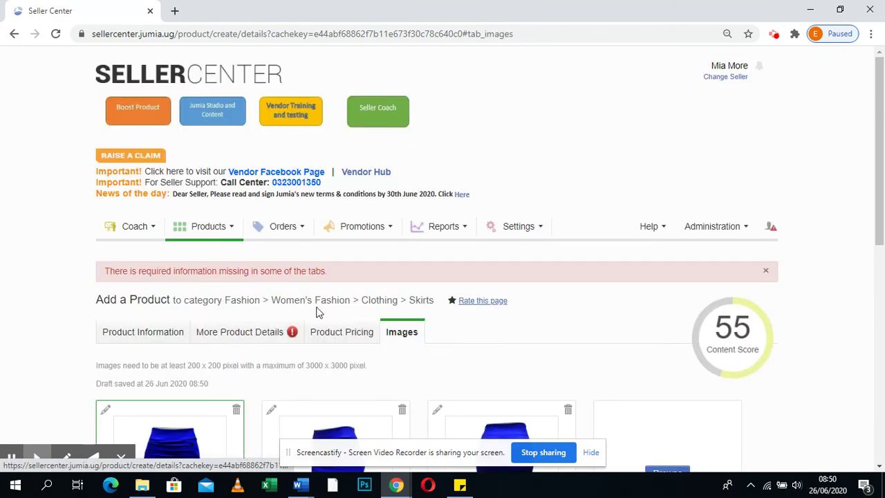
scroll(315, 309, "down", 6)
scroll(316, 306, "down", 1)
scroll(315, 306, "up", 2)
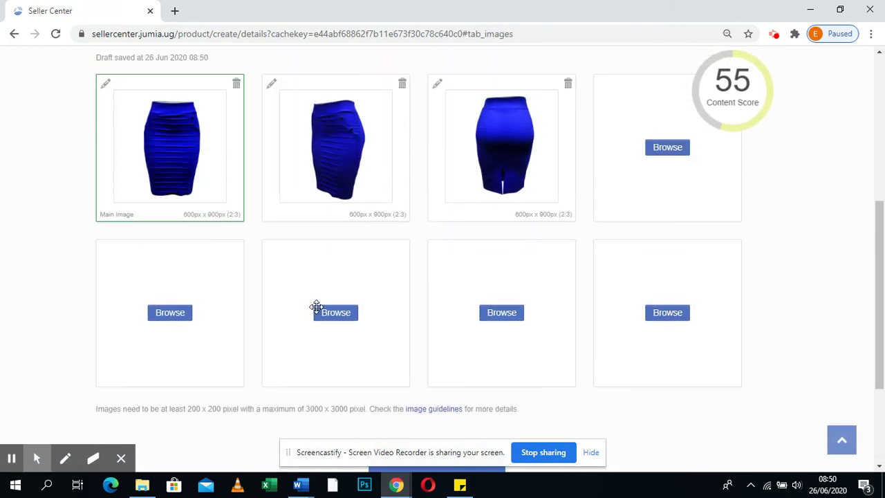
scroll(457, 315, "down", 2)
left_click(430, 299)
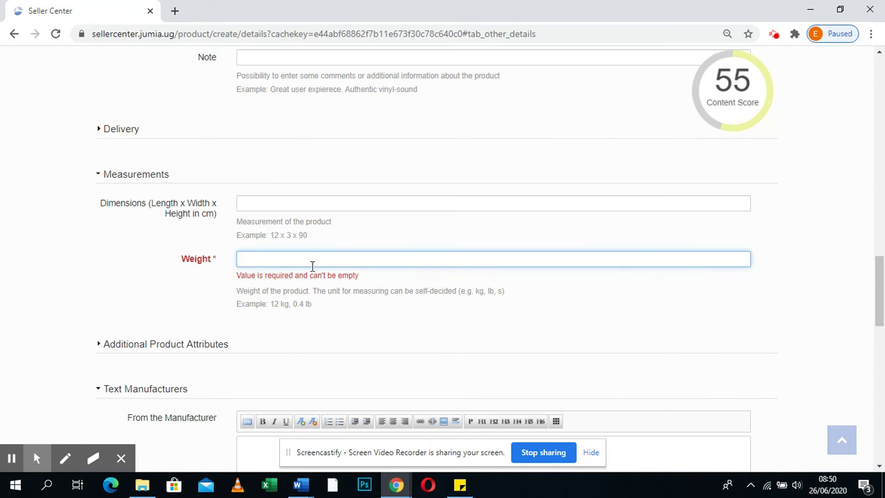
type("0.1")
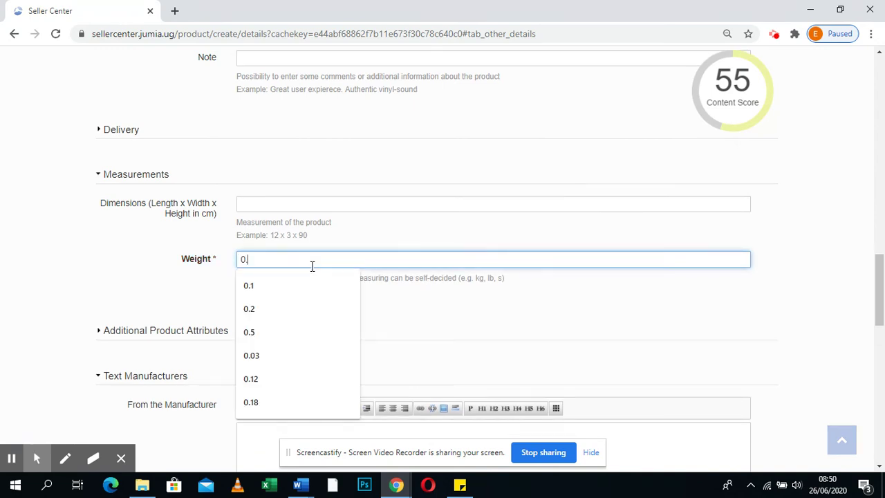
left_click(292, 277)
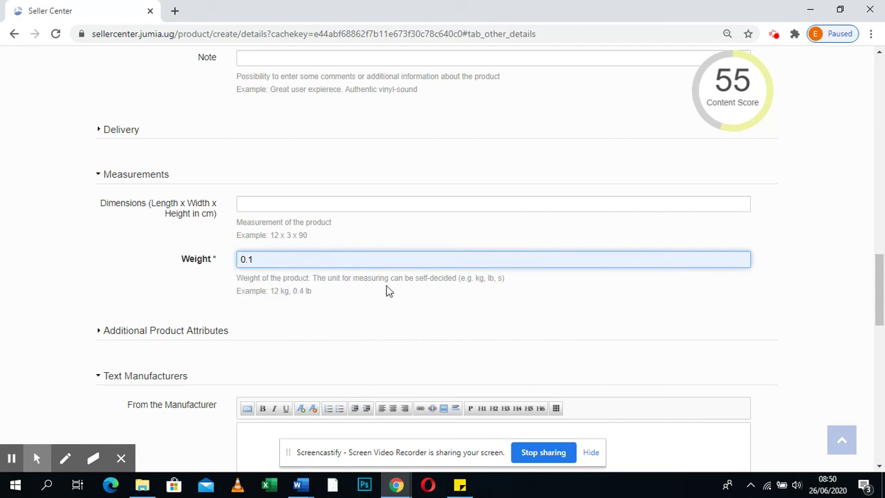
scroll(384, 290, "down", 8)
scroll(388, 287, "down", 4)
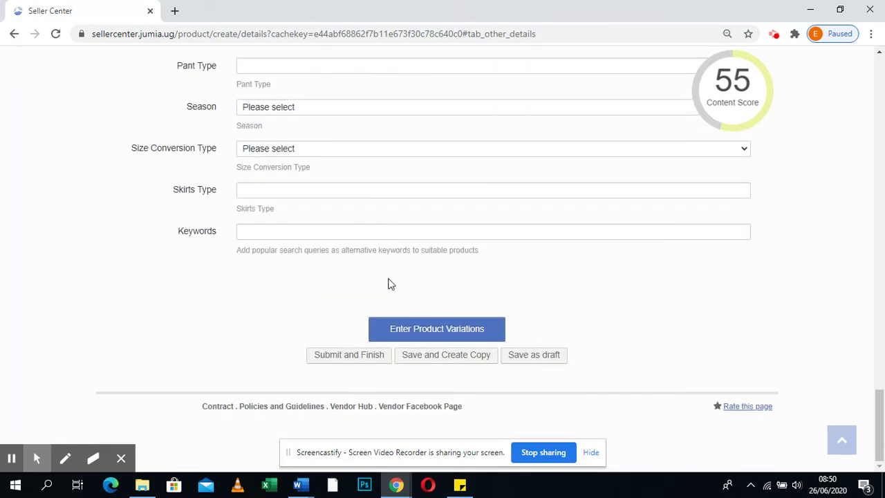
left_click(342, 358)
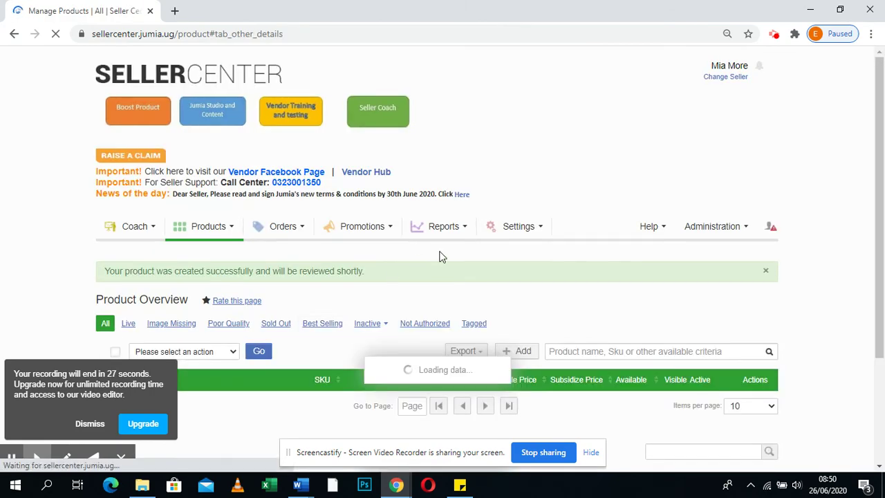
Scroll the Product Overview to check the skirt variations UK 50, 10-12 Years and 0-3 Months at 30,000.00.
scroll(271, 334, "down", 2)
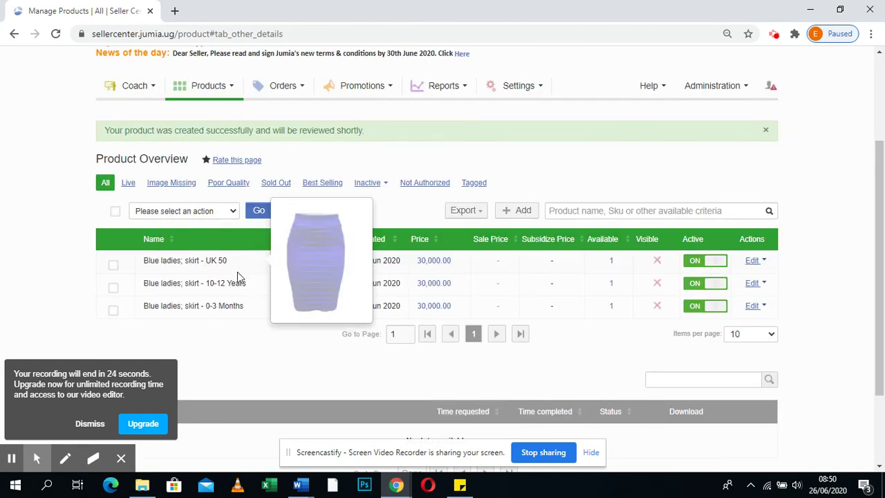
mouse_move(235, 304)
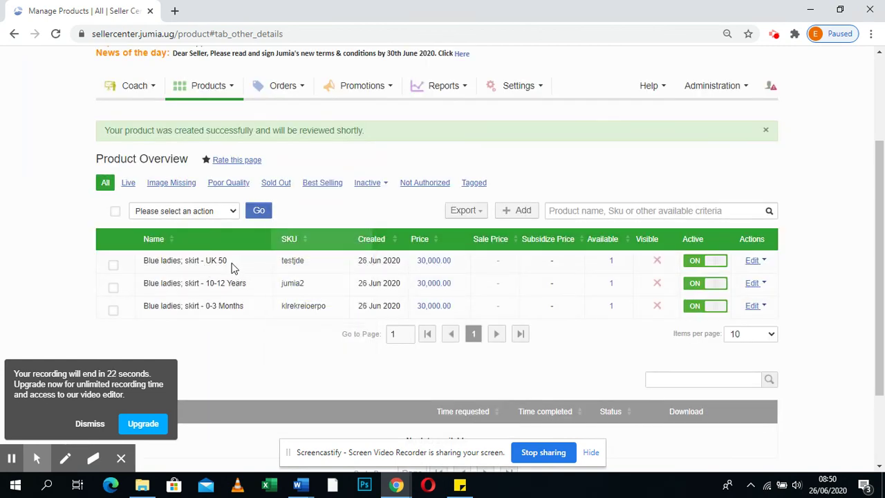